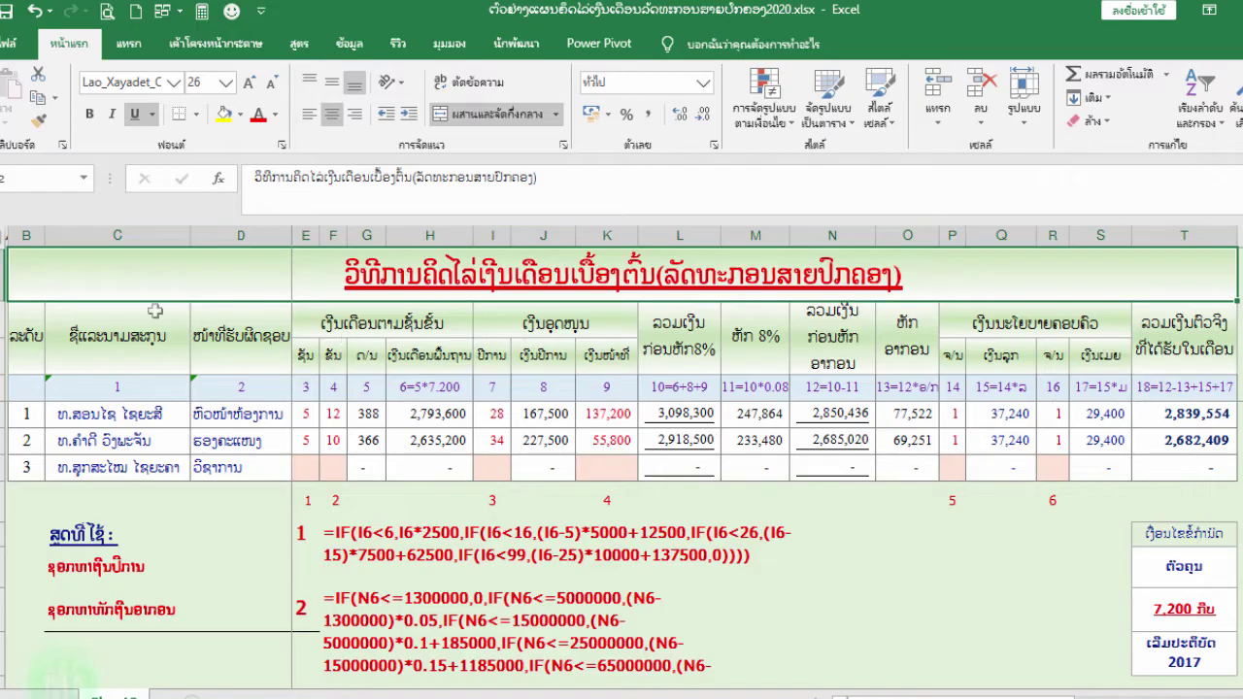
Review the salary table B3:T8 and the six numbered input columns E, F, I, K, P and R
drag(32, 340, 1225, 469)
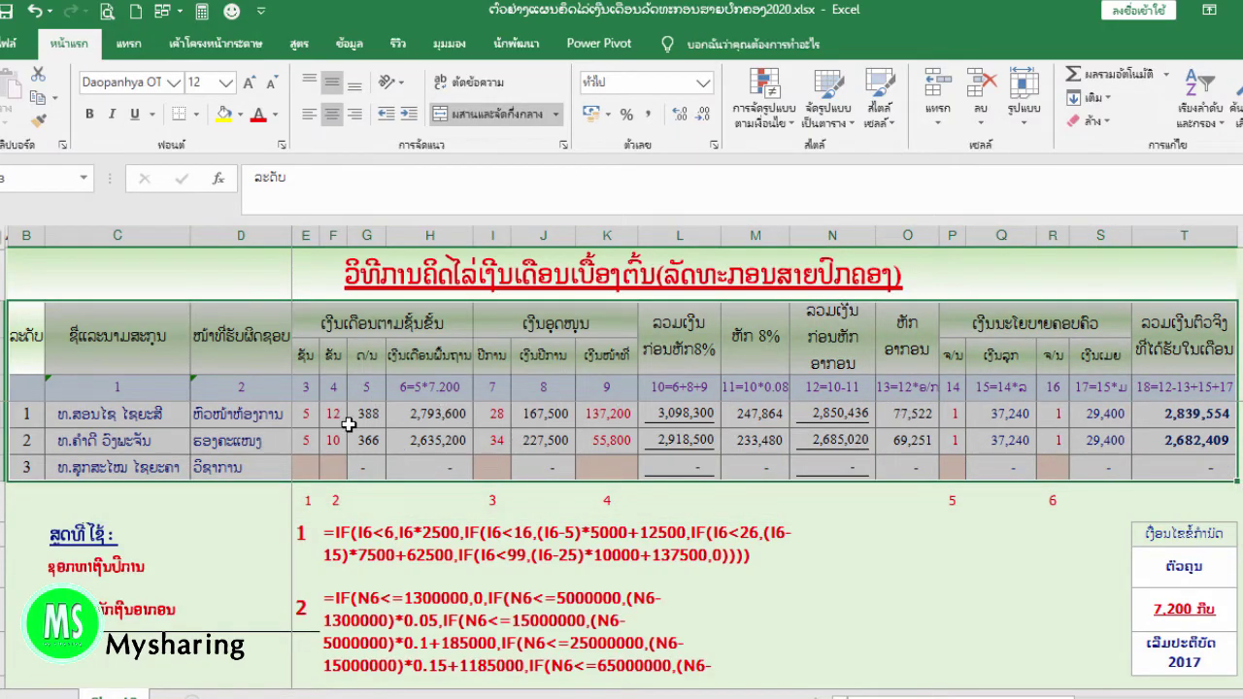
click(961, 561)
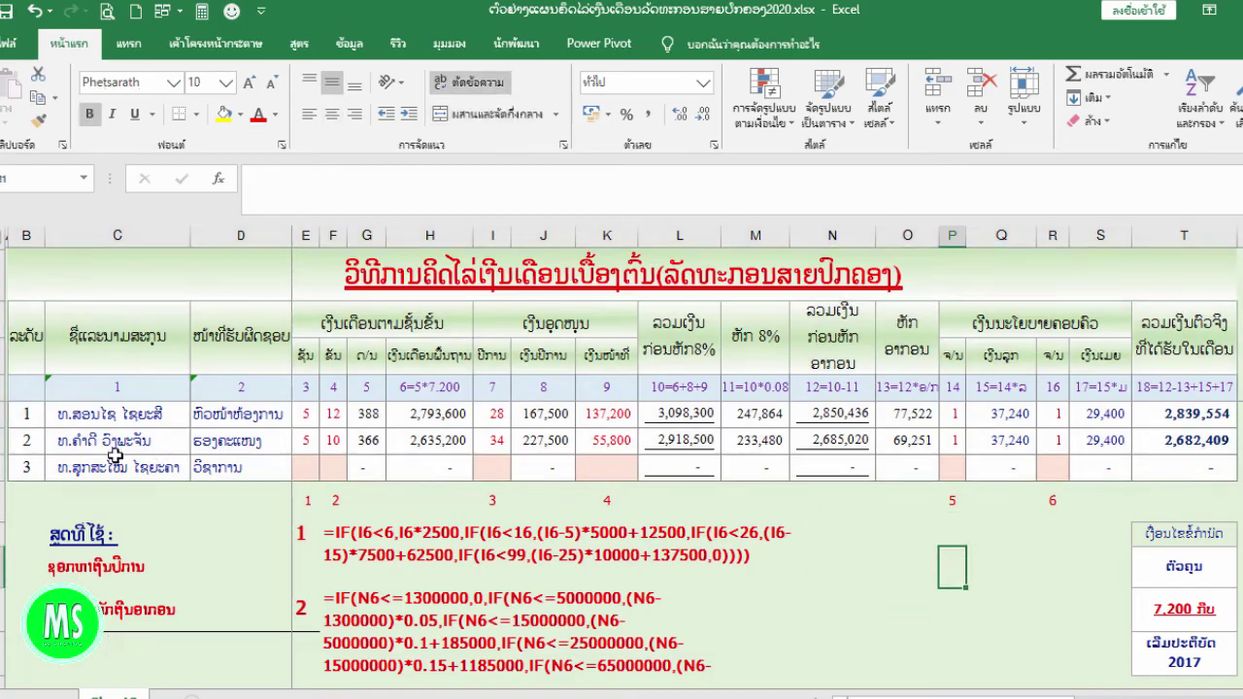
drag(307, 415, 321, 465)
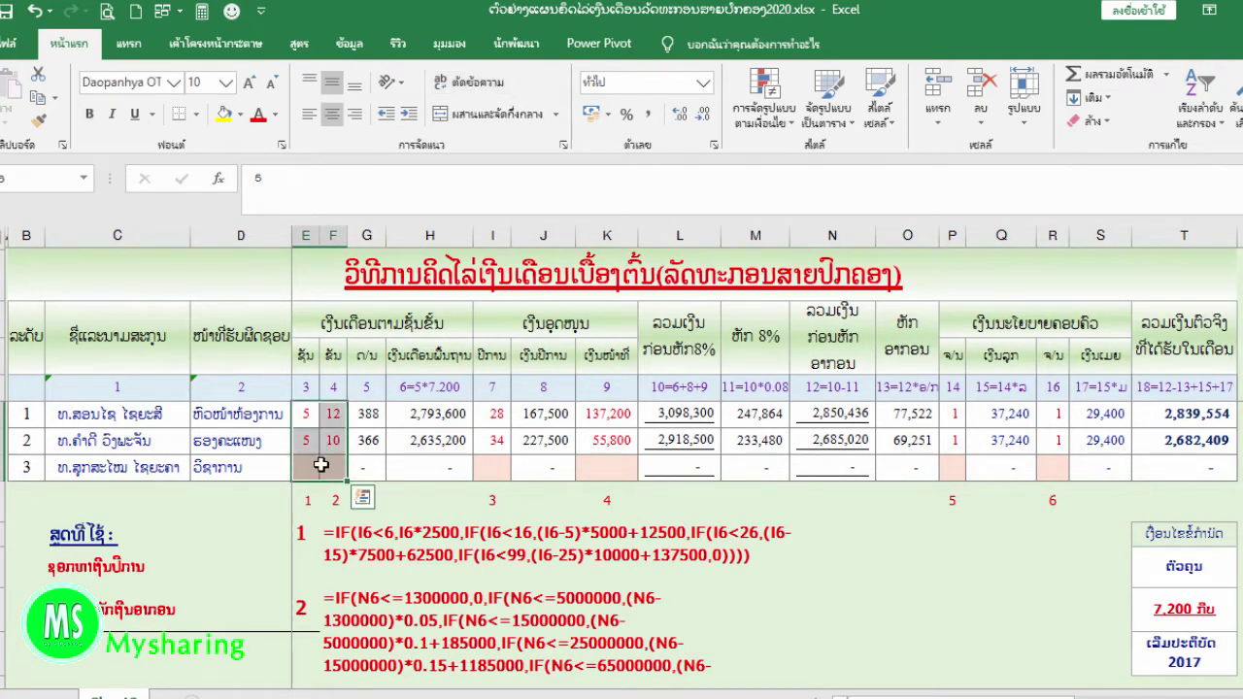
click(306, 495)
click(333, 495)
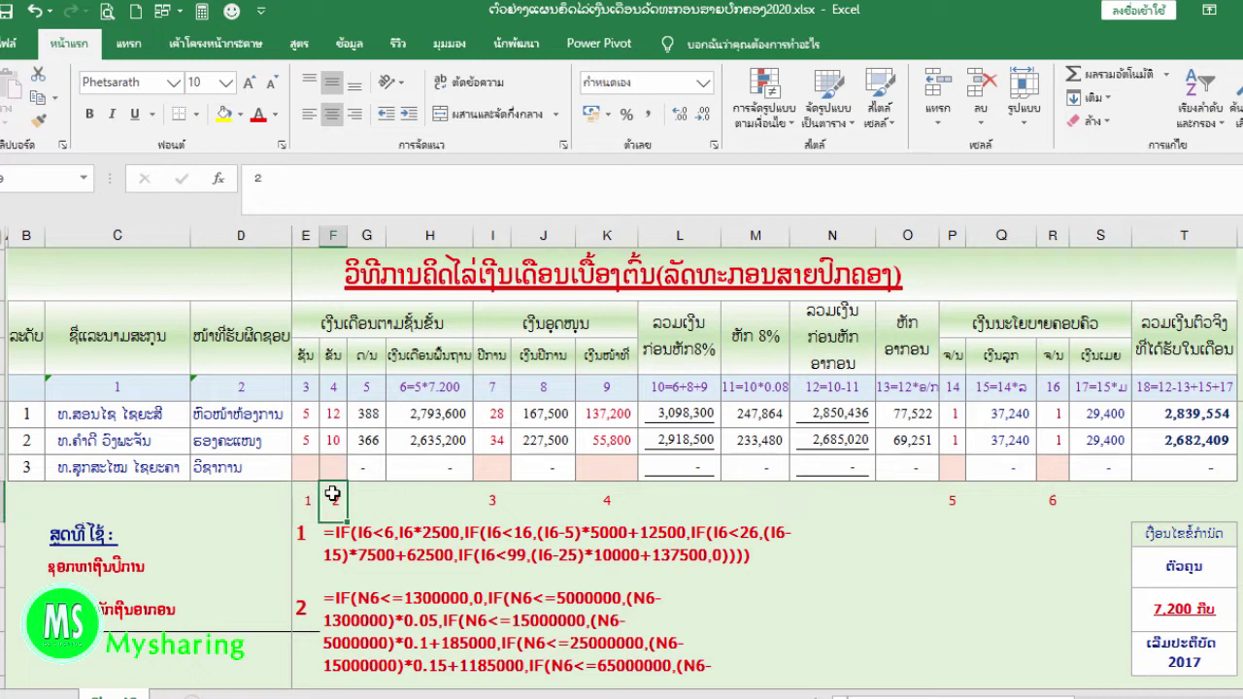
click(492, 500)
click(607, 500)
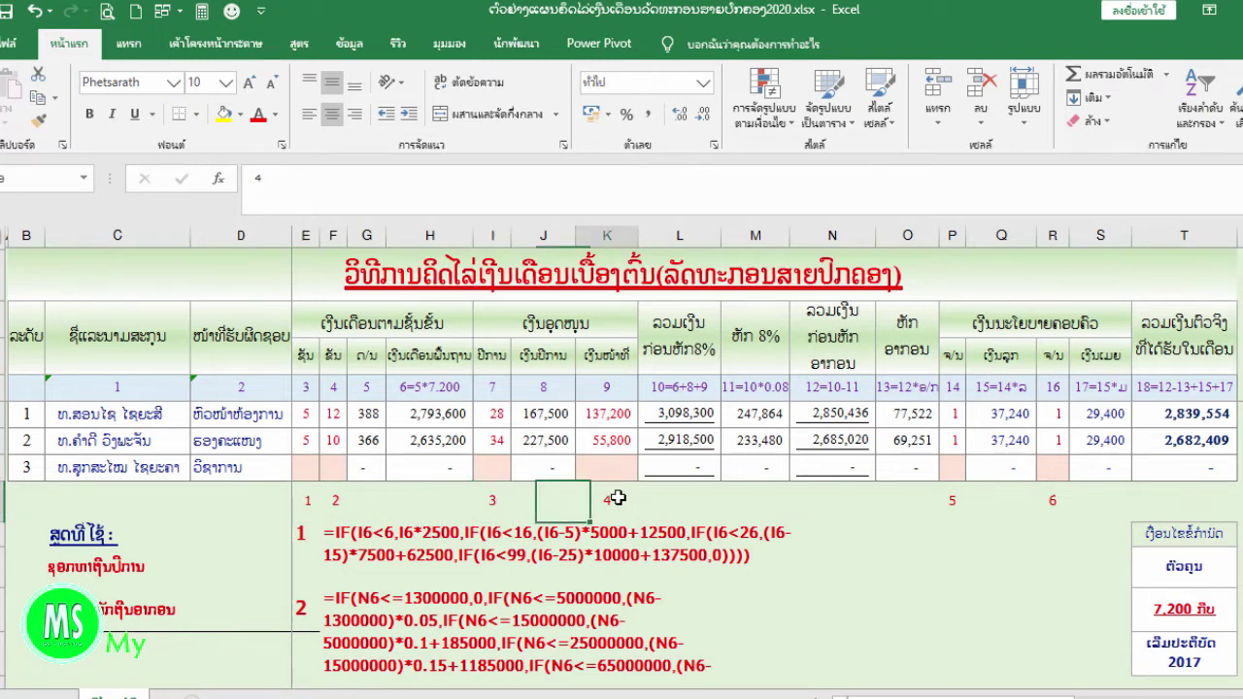
click(950, 498)
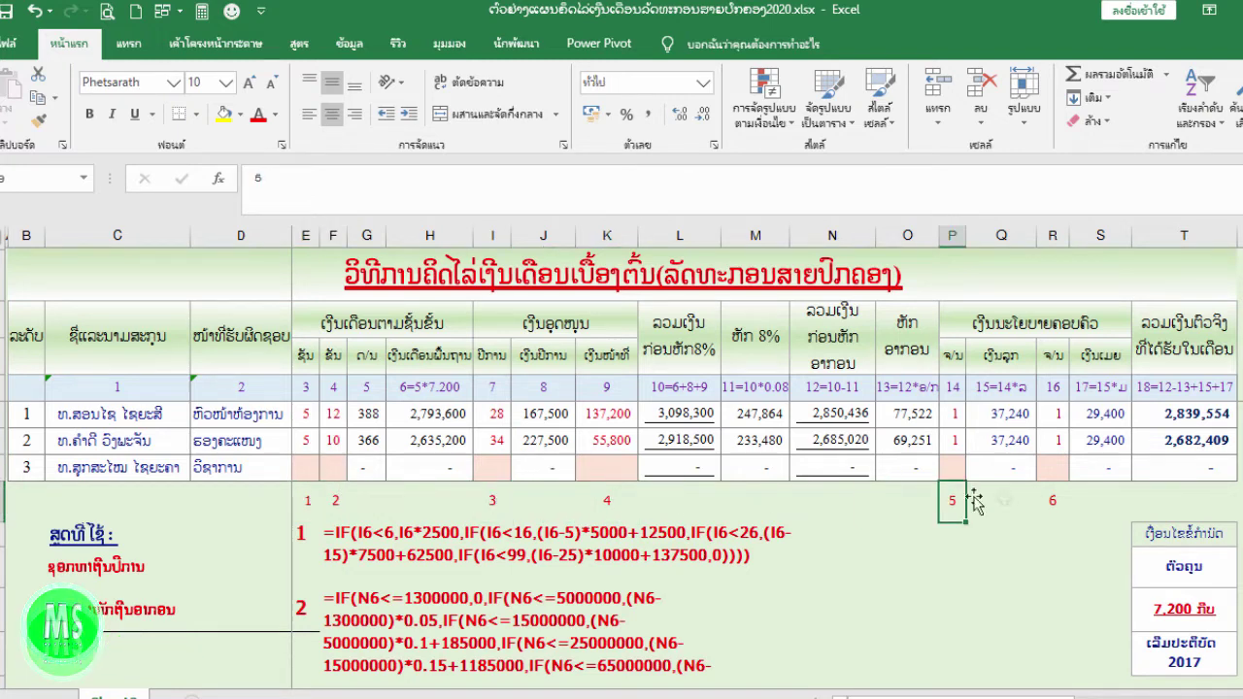
click(1051, 499)
text(6)
click(307, 499)
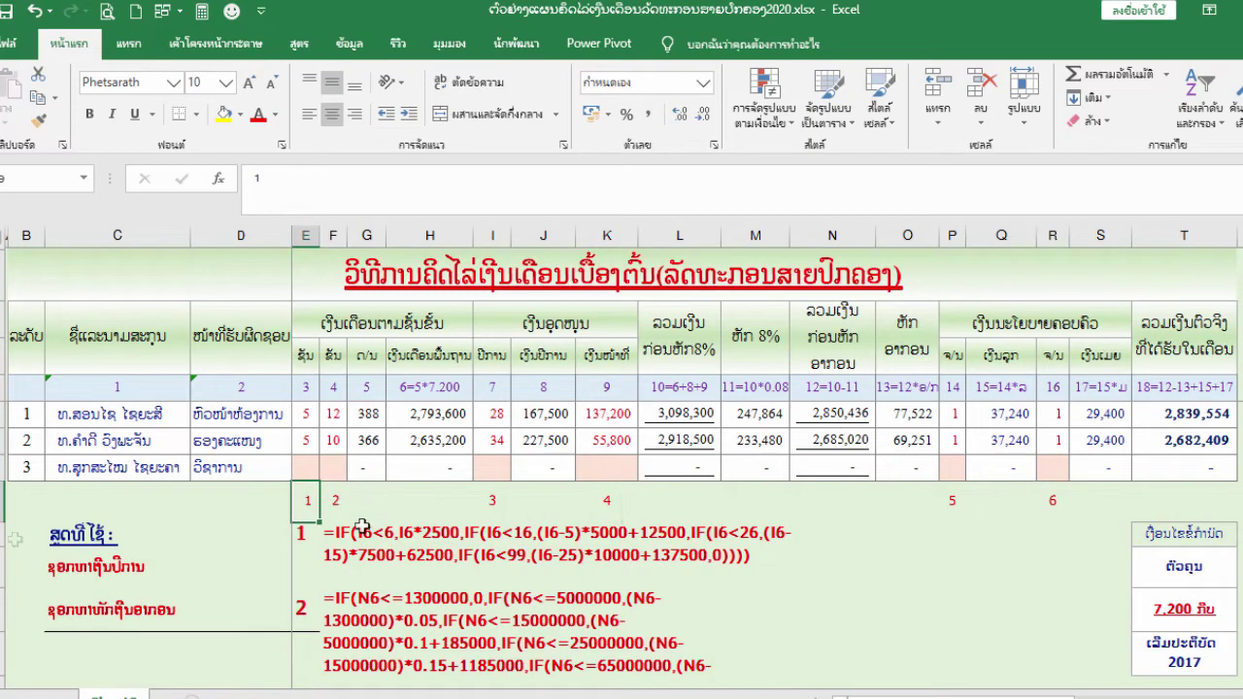
Examine the listed seniority-pay and tax formulas, the index lookup in G6, and the multiplier with its effective year in column T
click(97, 536)
click(90, 573)
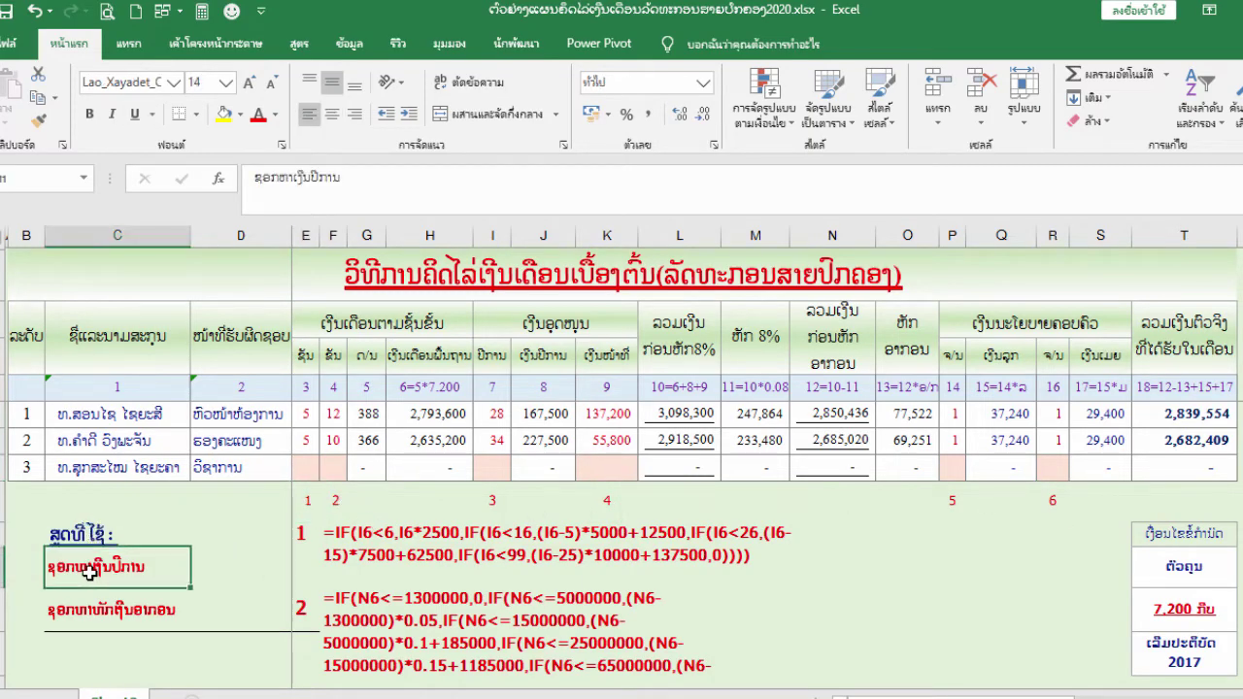
click(390, 550)
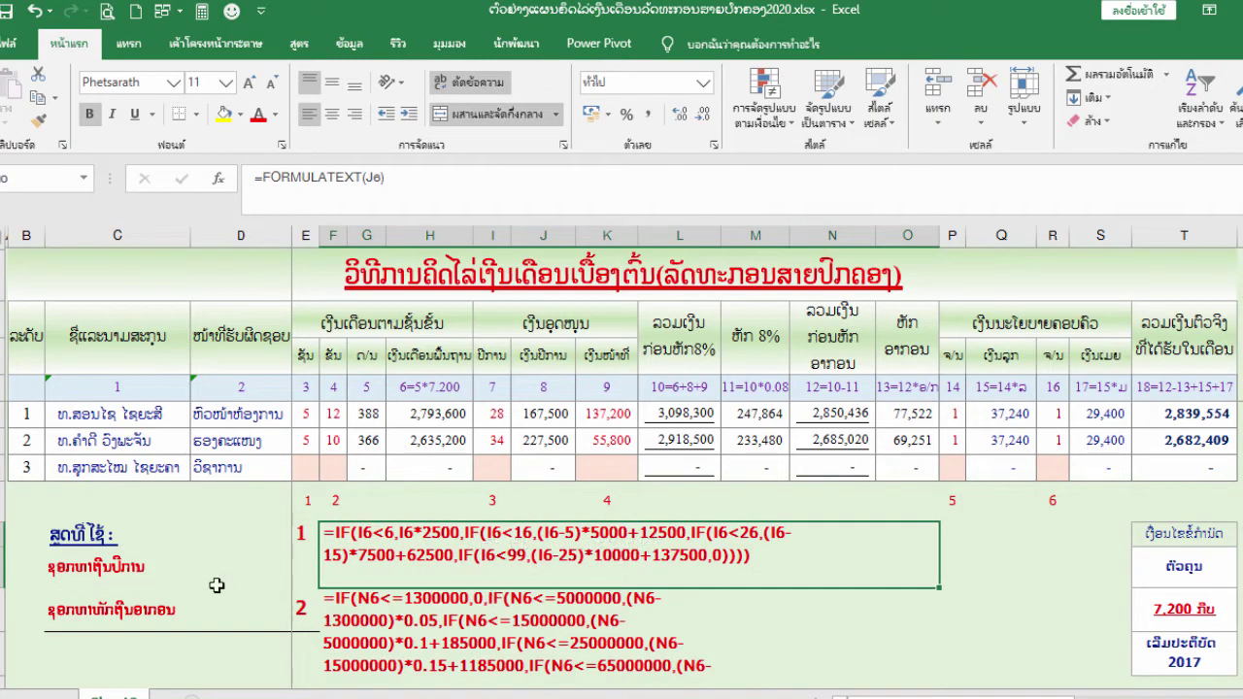
click(73, 614)
click(429, 622)
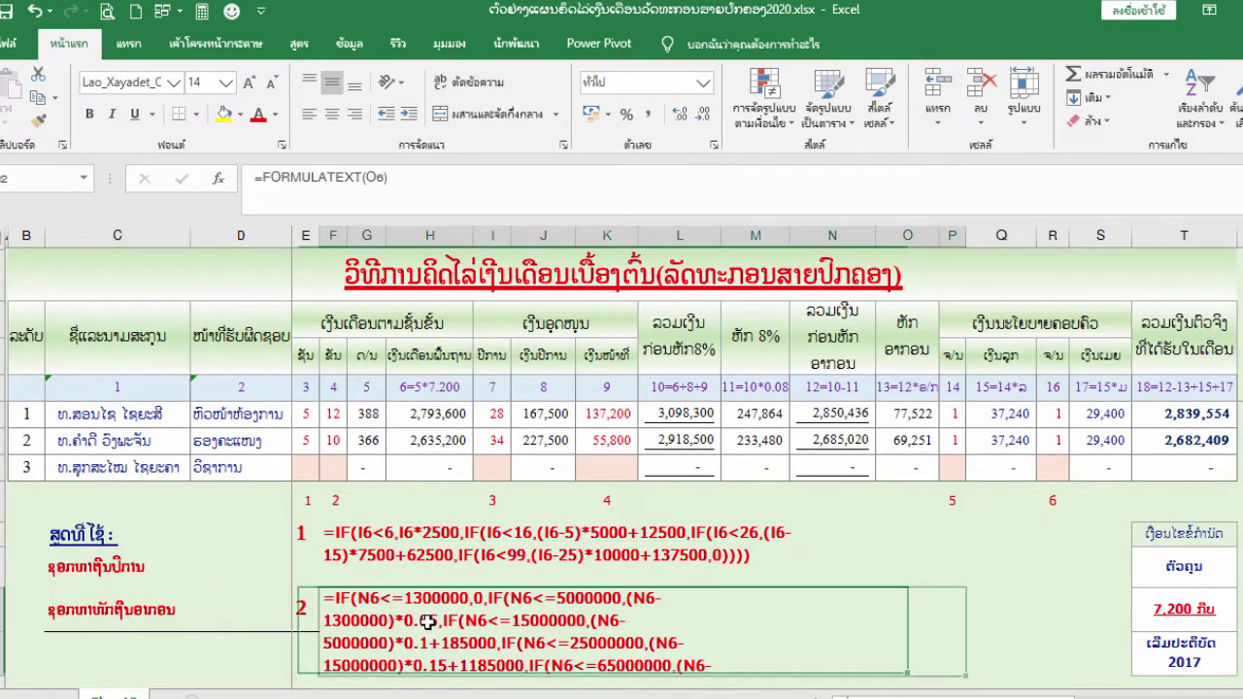
click(496, 553)
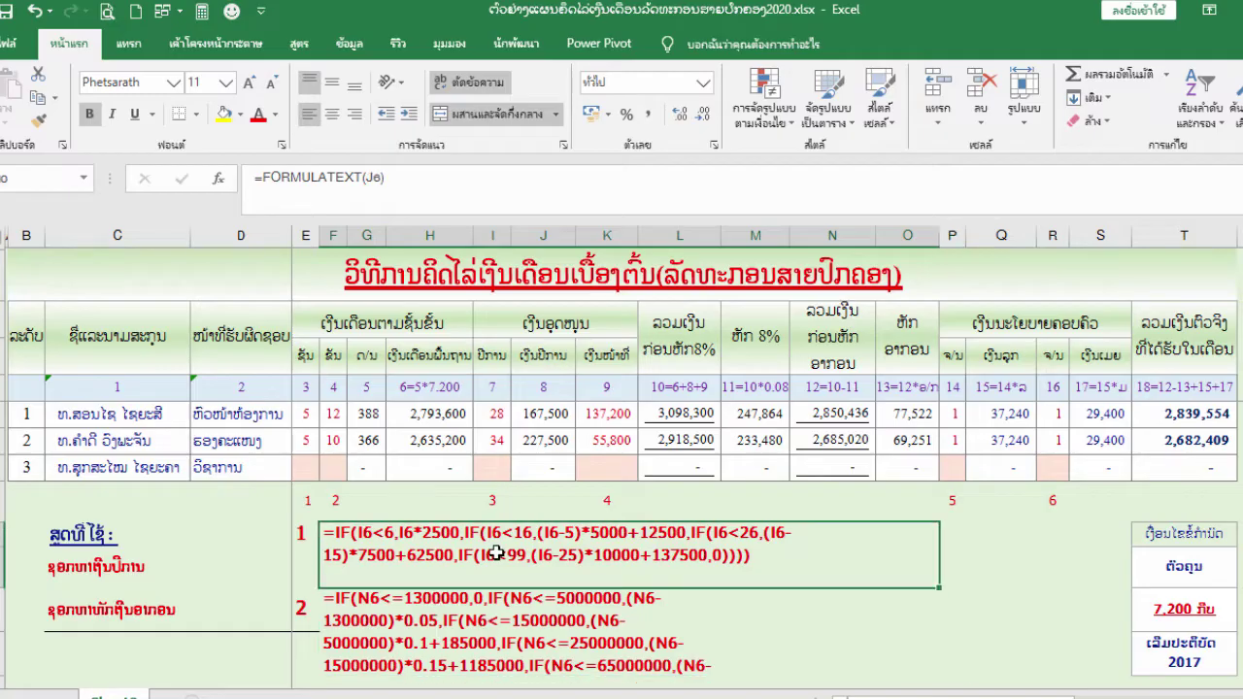
click(377, 418)
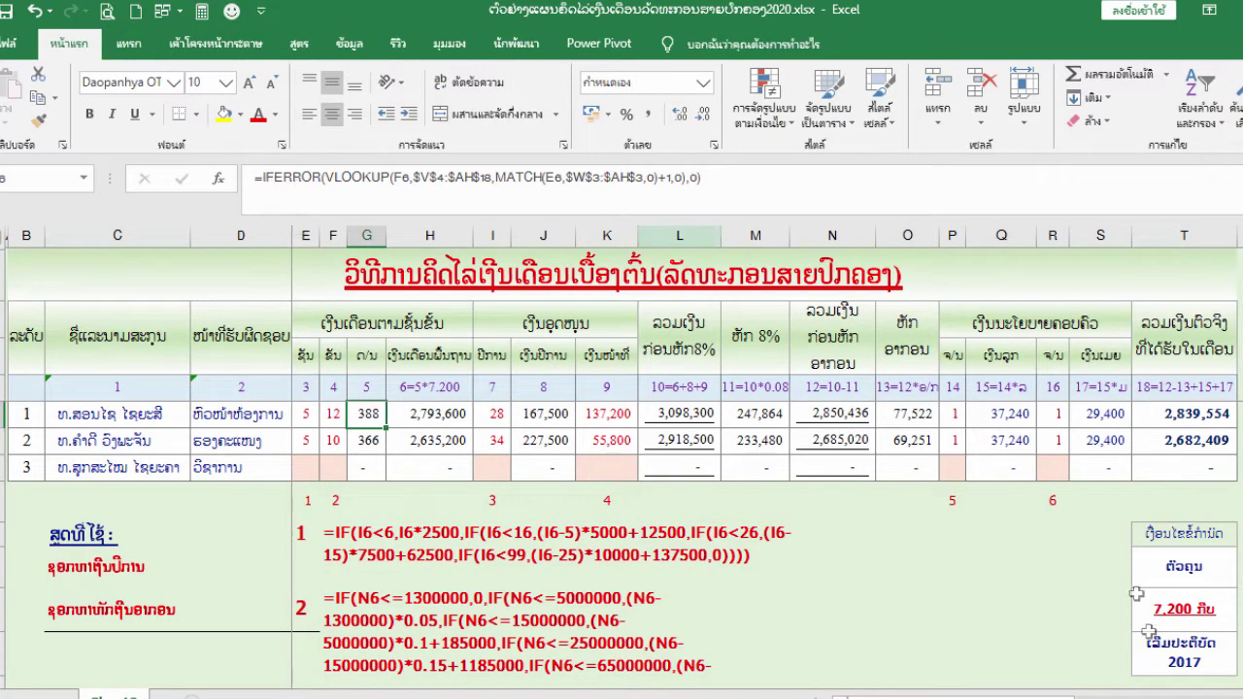
click(1204, 611)
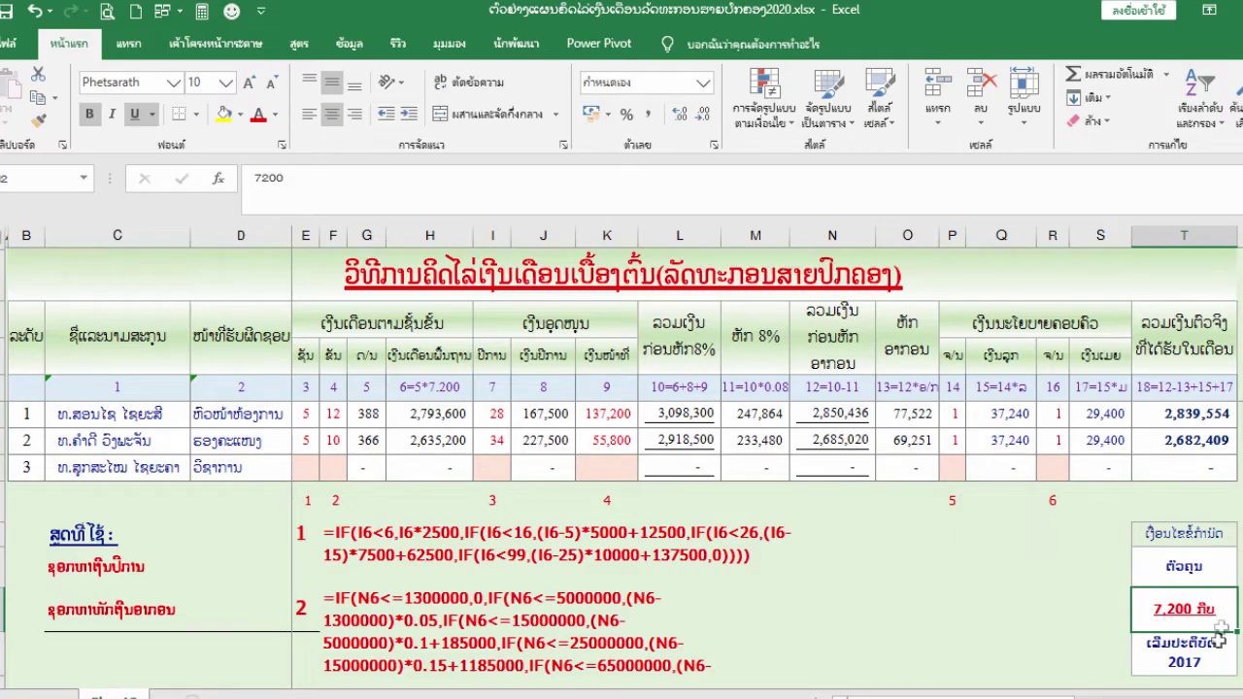
click(1203, 649)
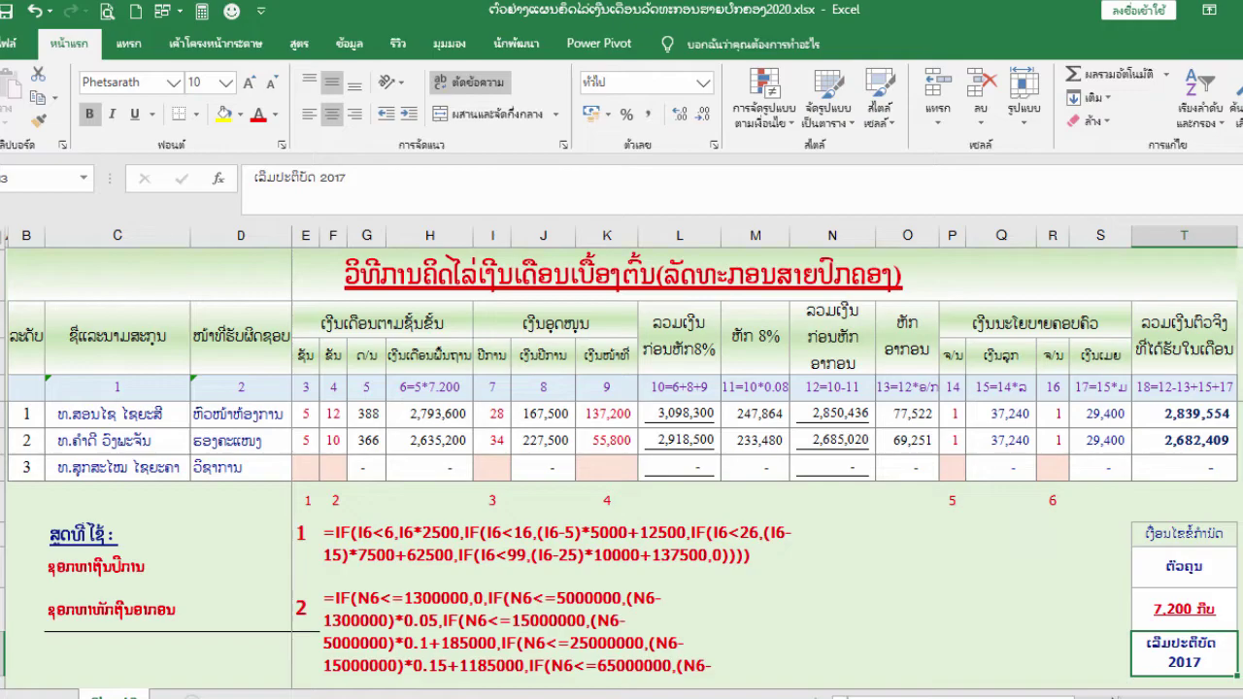
Examine the administrative salary index table that starts in column V
scroll(525, 325, right, 8)
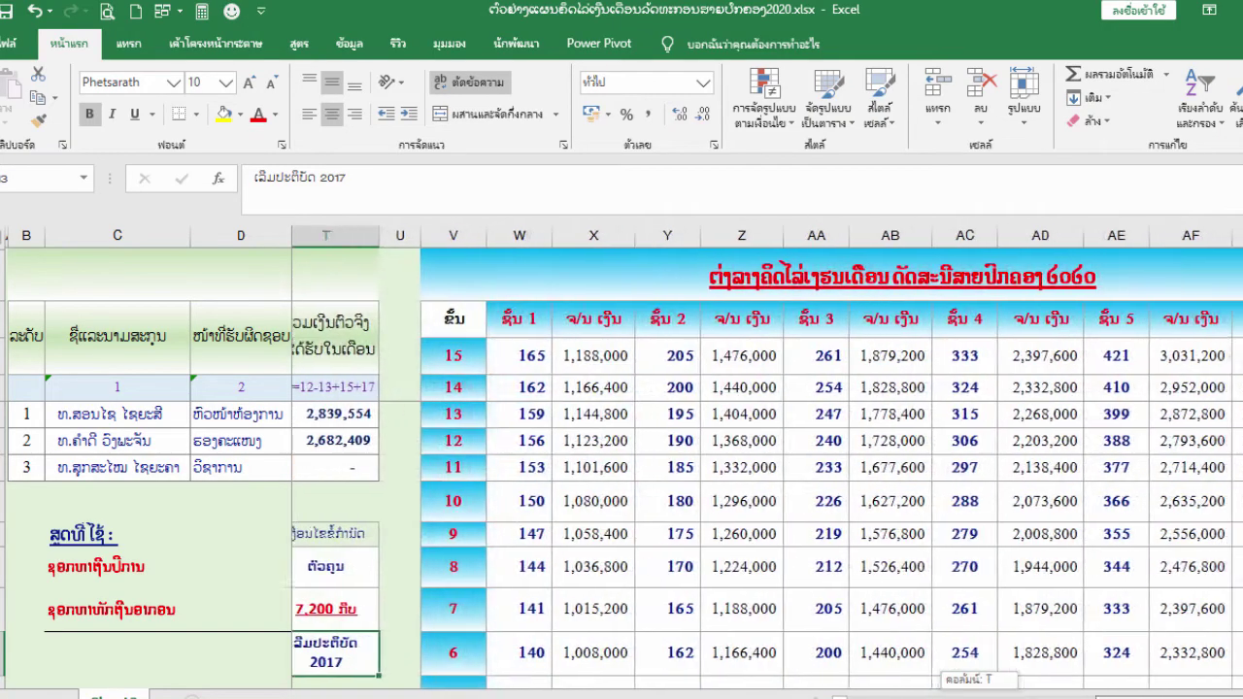
drag(490, 283, 1131, 684)
scroll(665, 495, left, 8)
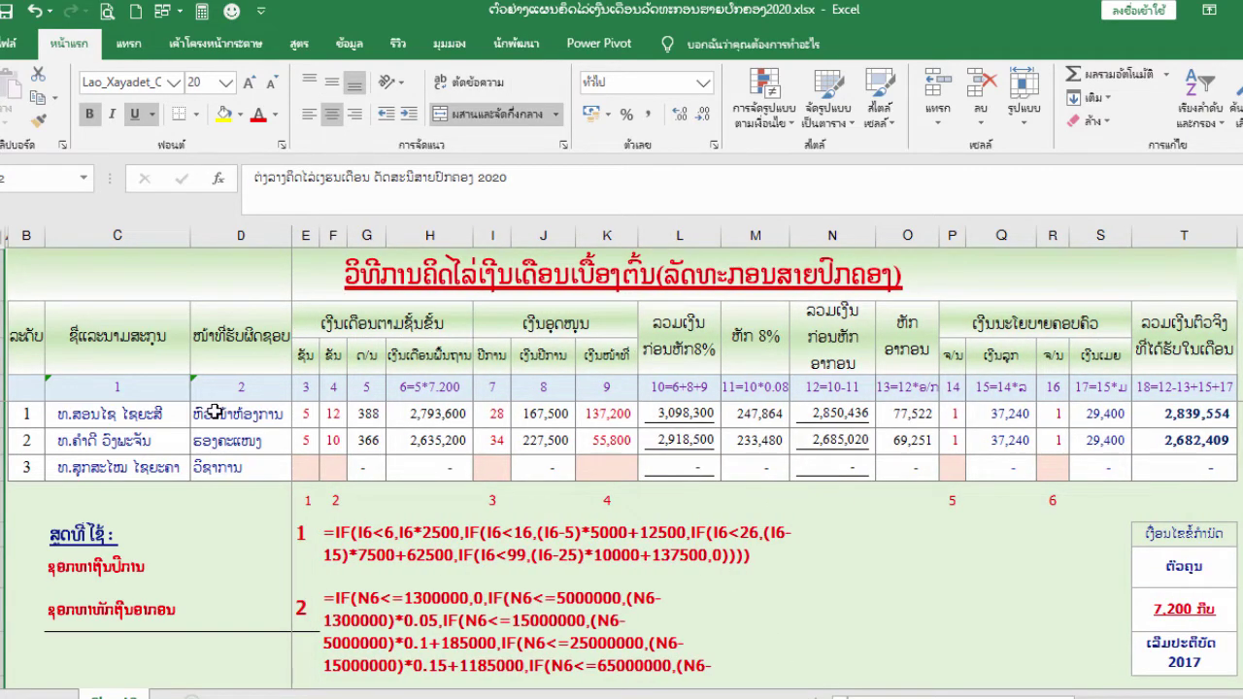
Review the table's column headers from grade-and-step salary through allowances, 8% deduction, tax and family policy pay to net monthly pay
click(329, 320)
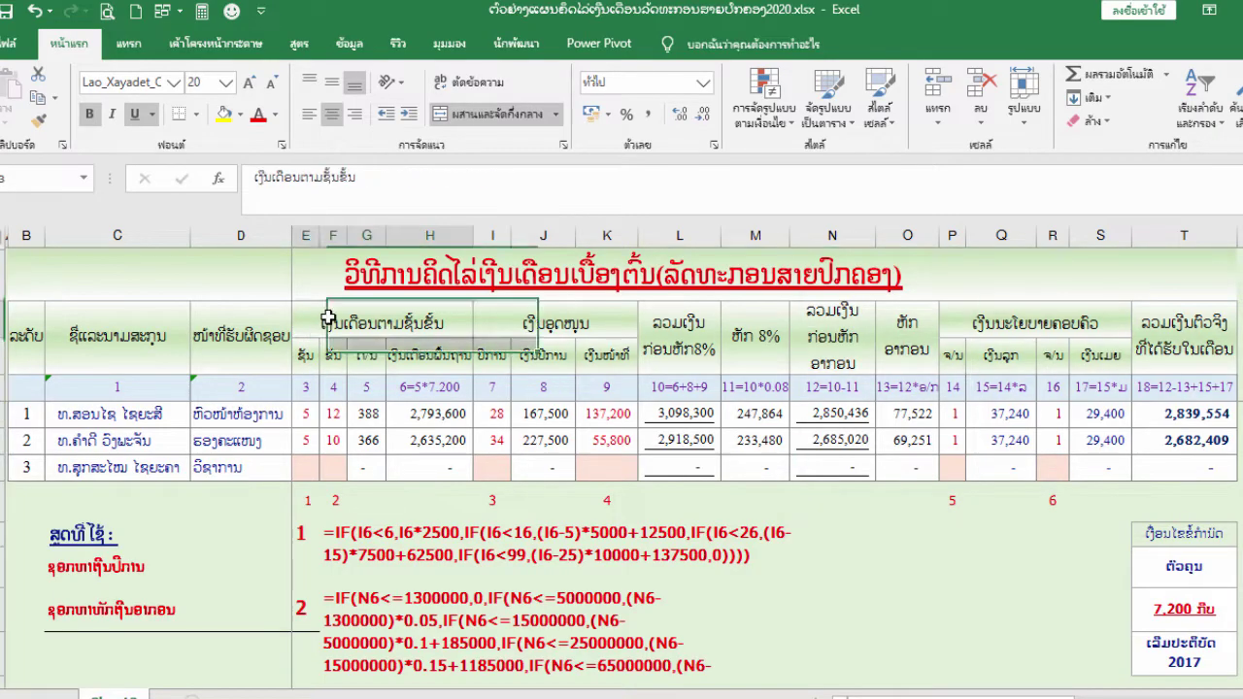
click(545, 321)
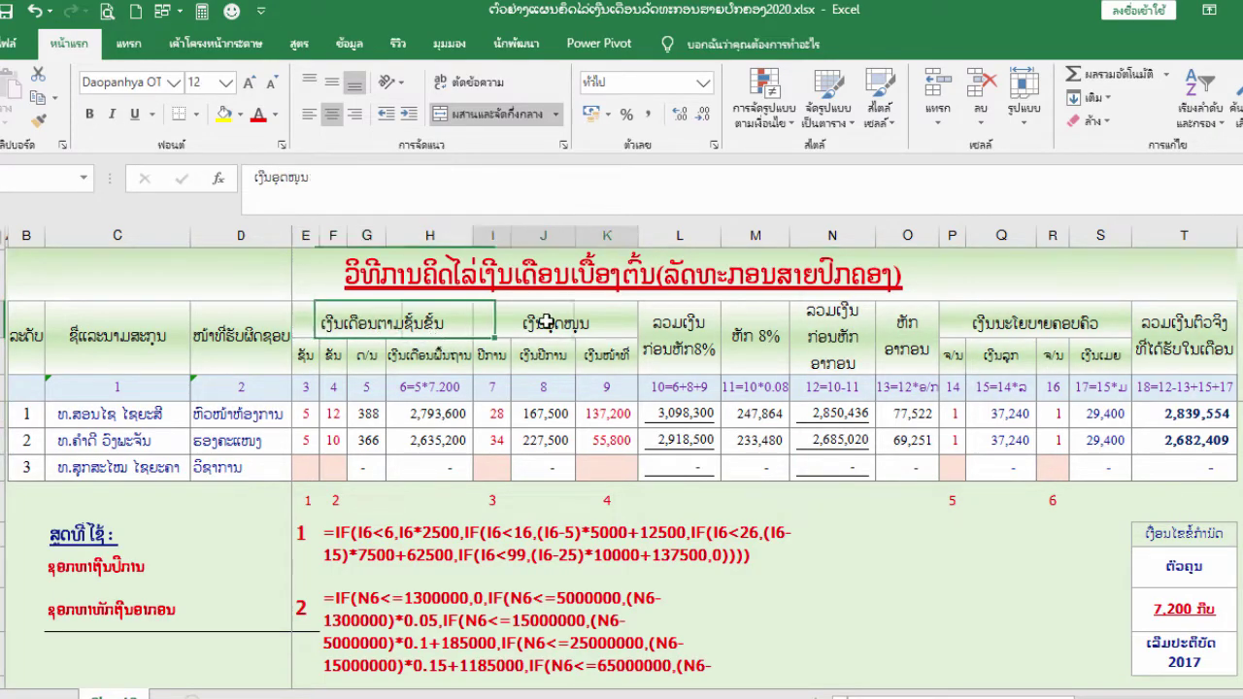
click(680, 332)
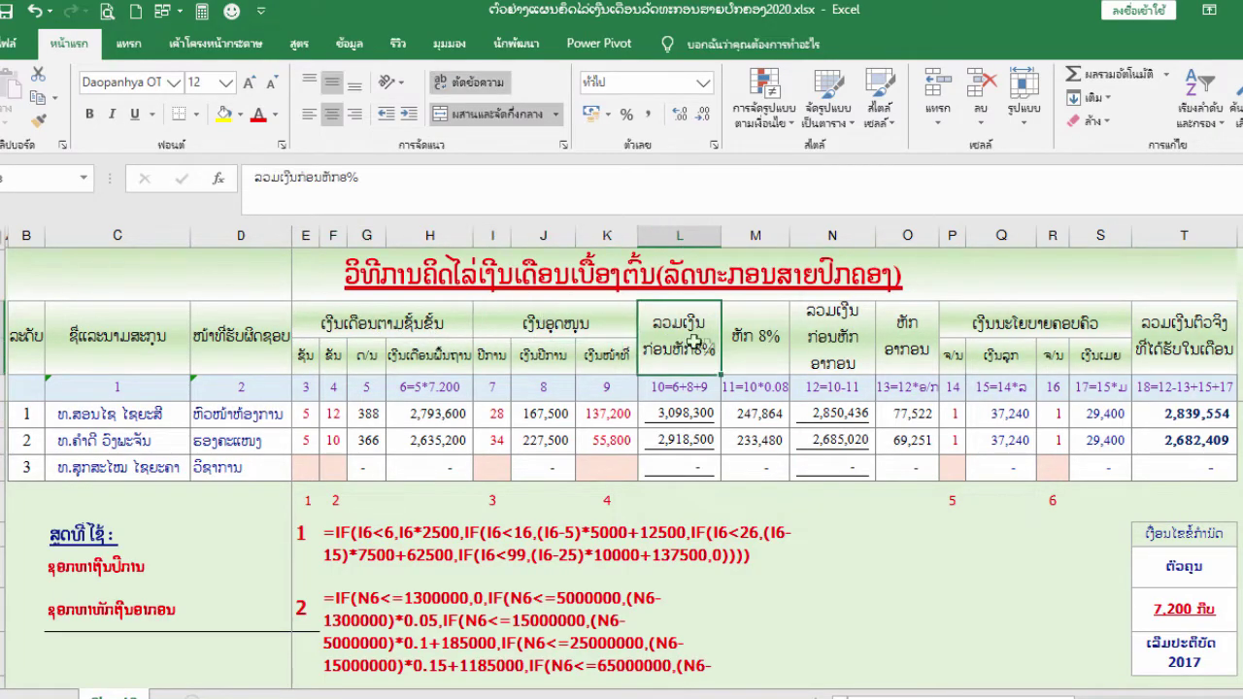
click(763, 340)
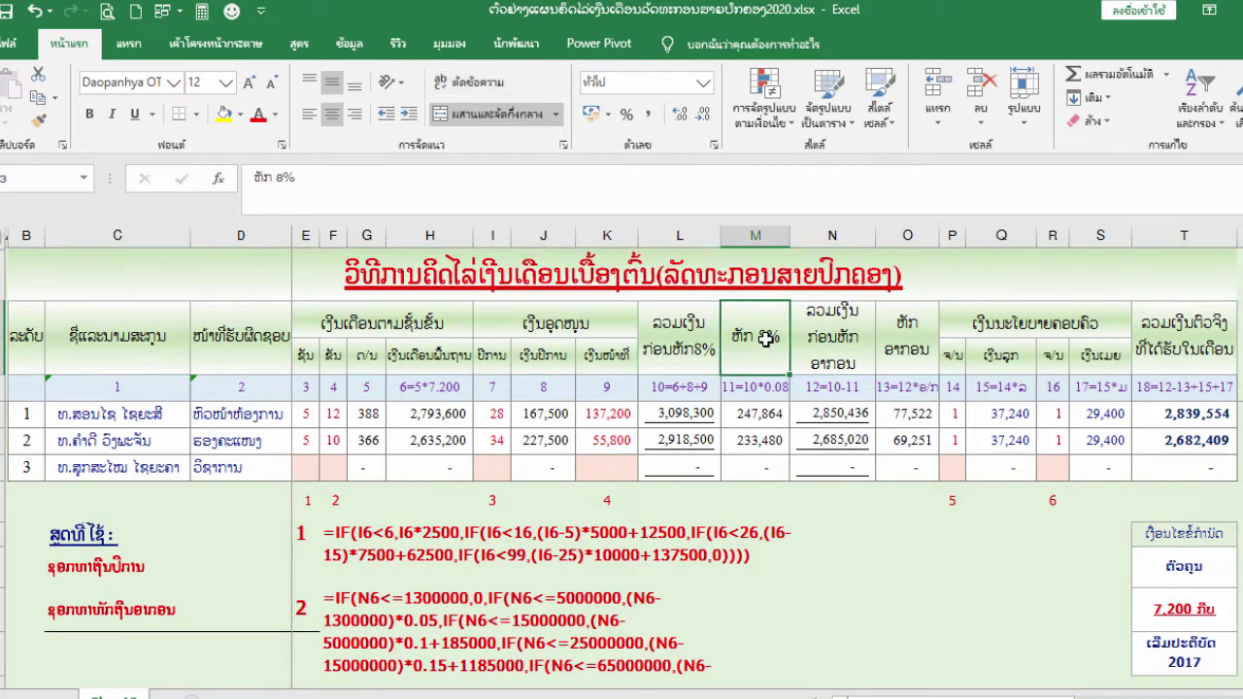
click(854, 342)
click(918, 339)
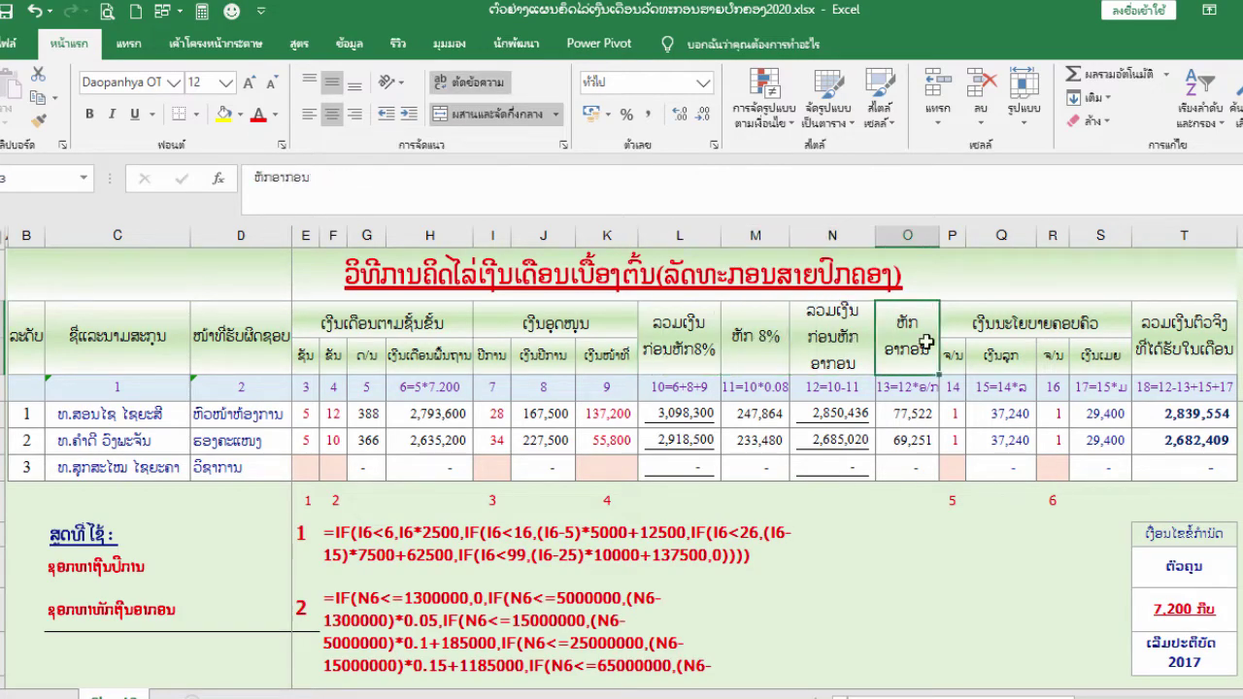
click(1047, 323)
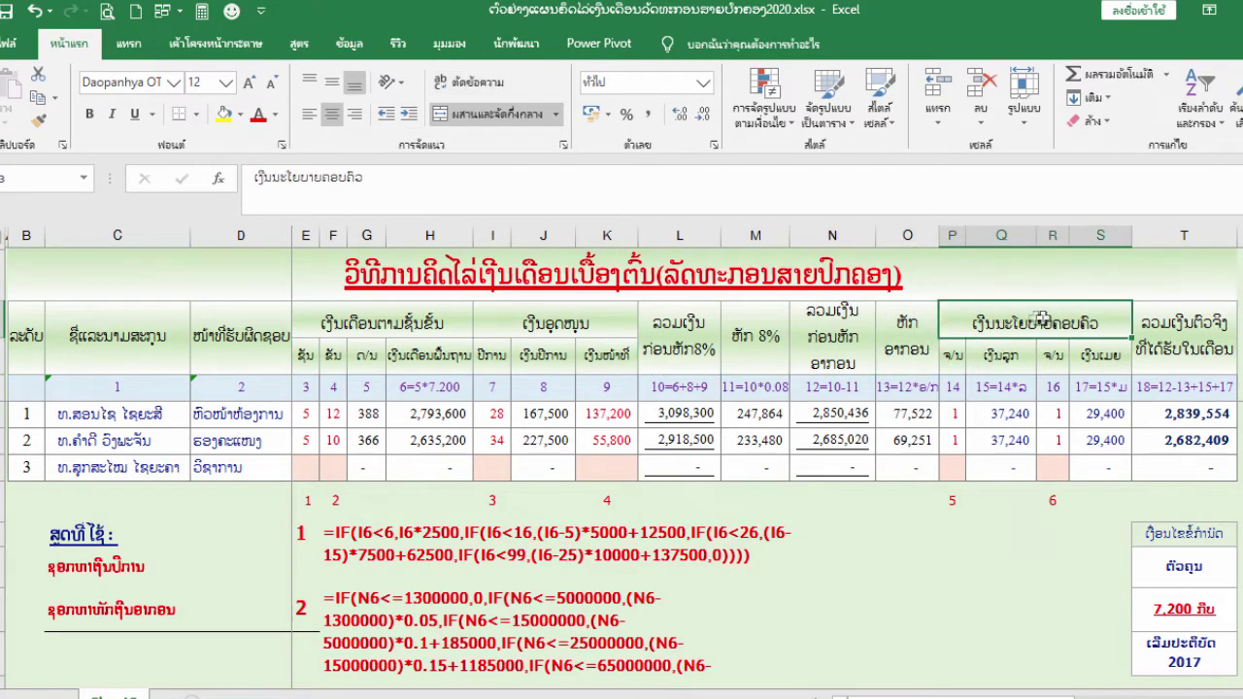
click(1218, 341)
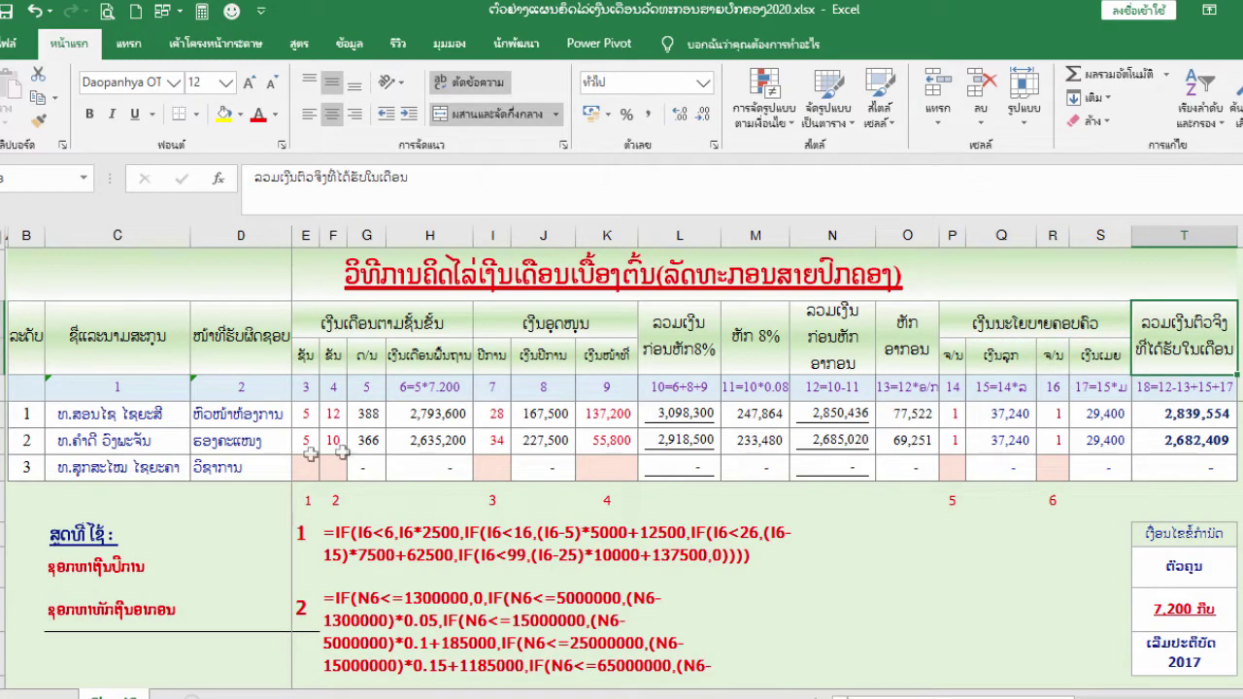
Clear the sample grade and step values in E6:F8, the years of service in I6:I7 and the position allowances in K6:K7
drag(301, 415, 321, 473)
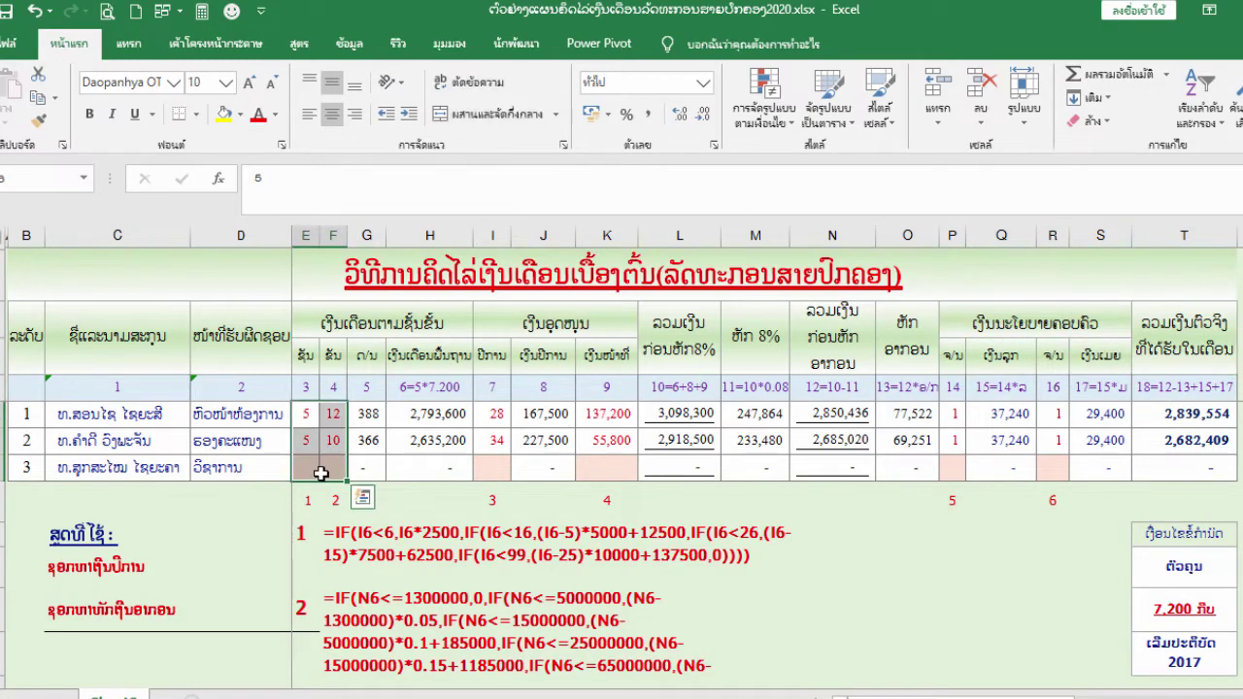
key(Delete)
drag(492, 414, 495, 442)
key(Delete)
drag(606, 414, 607, 442)
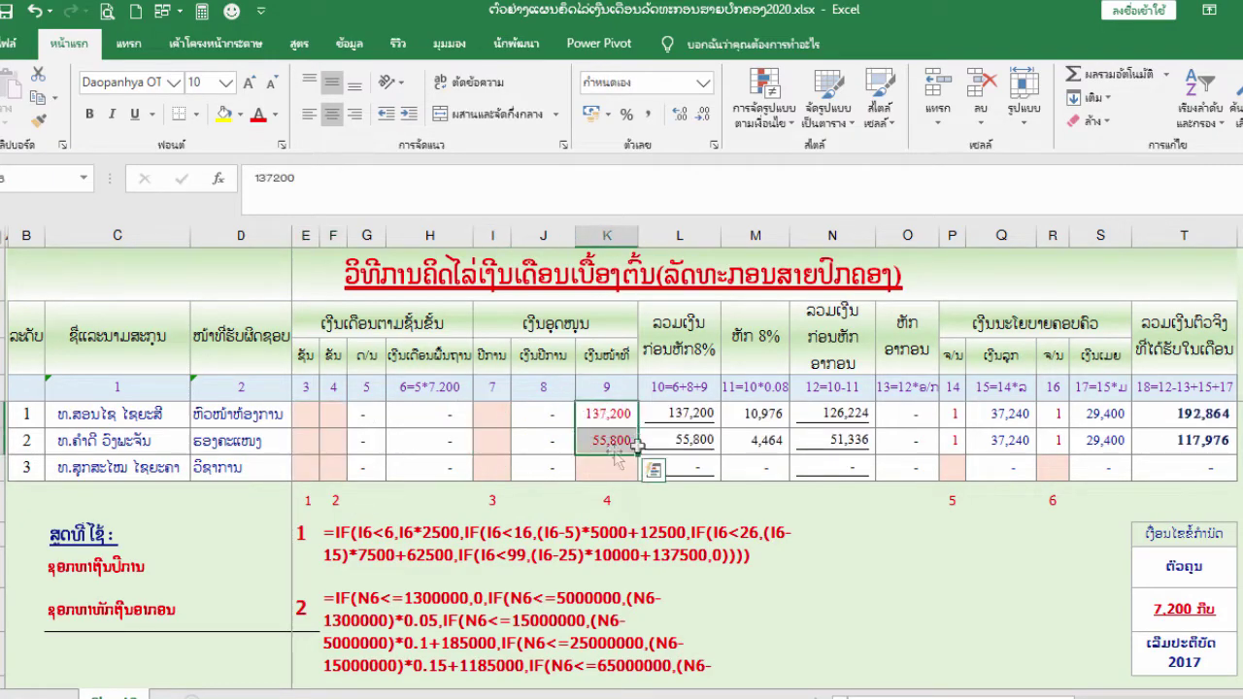
key(Delete)
Clear the child counts in P6:P7 and the spouse counts in R6:R7
drag(952, 414, 949, 442)
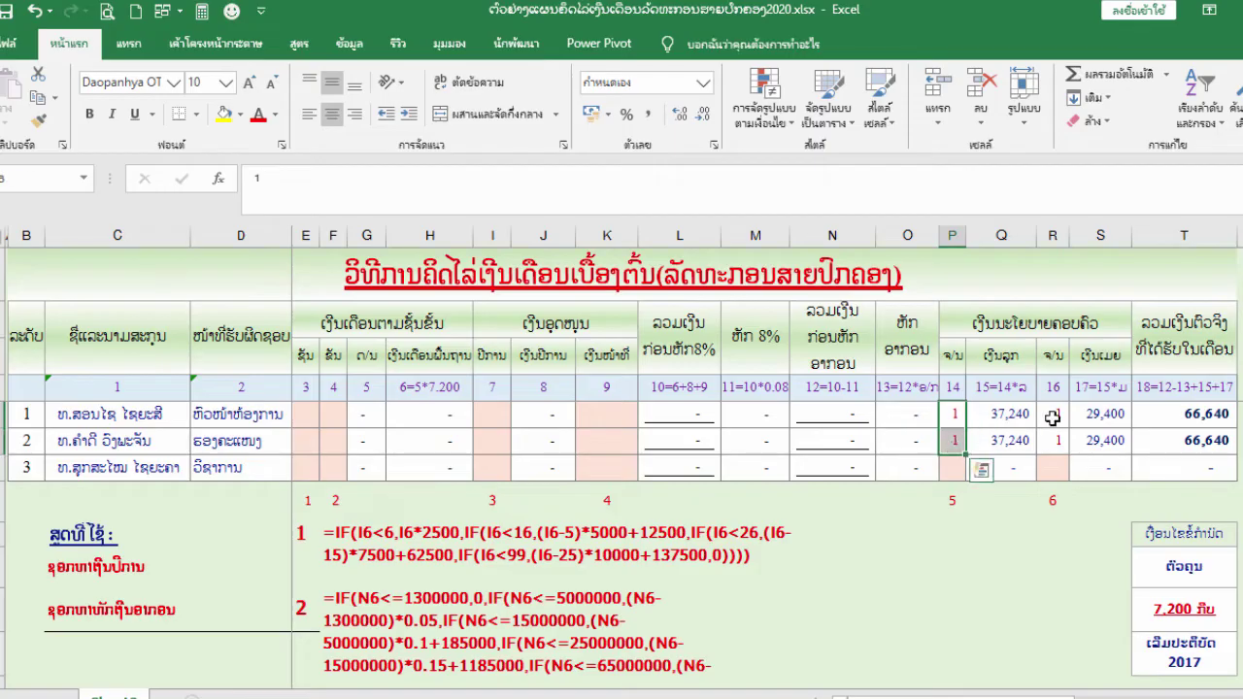
key(Delete)
drag(1052, 414, 1055, 443)
key(Delete)
click(896, 560)
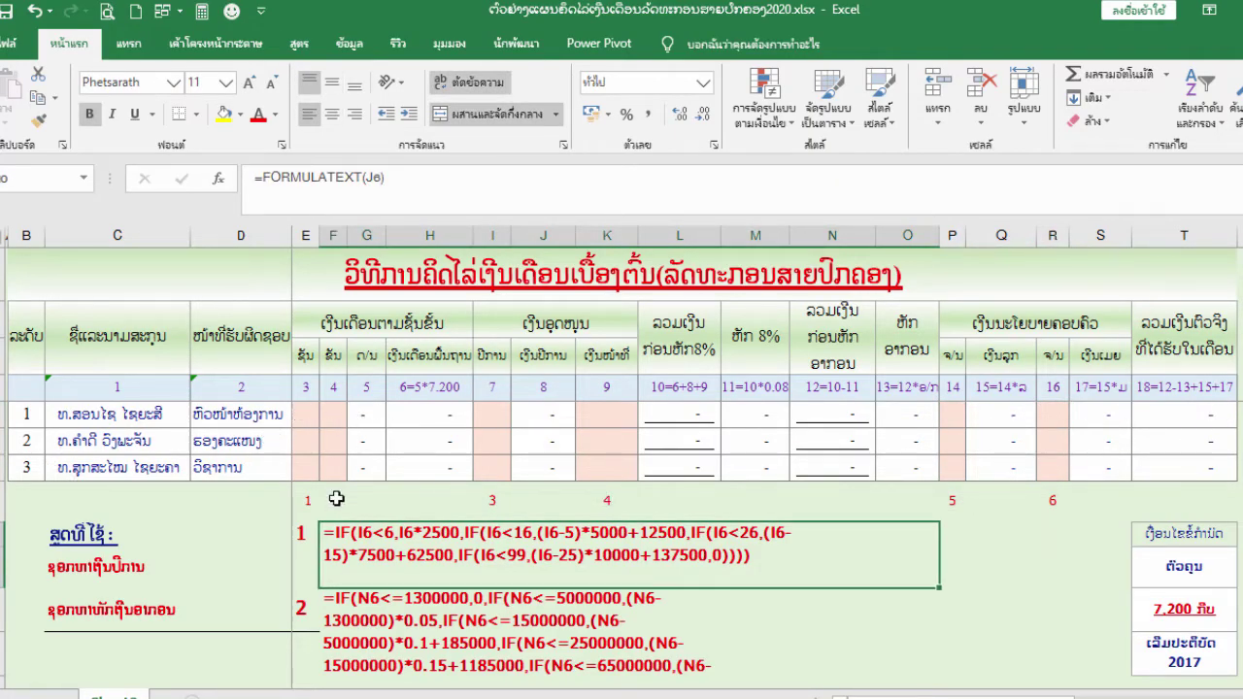
Enter grade 5 in E6 and step 12 in F6 for the first employee, and check the base salary formula in H6
click(305, 417)
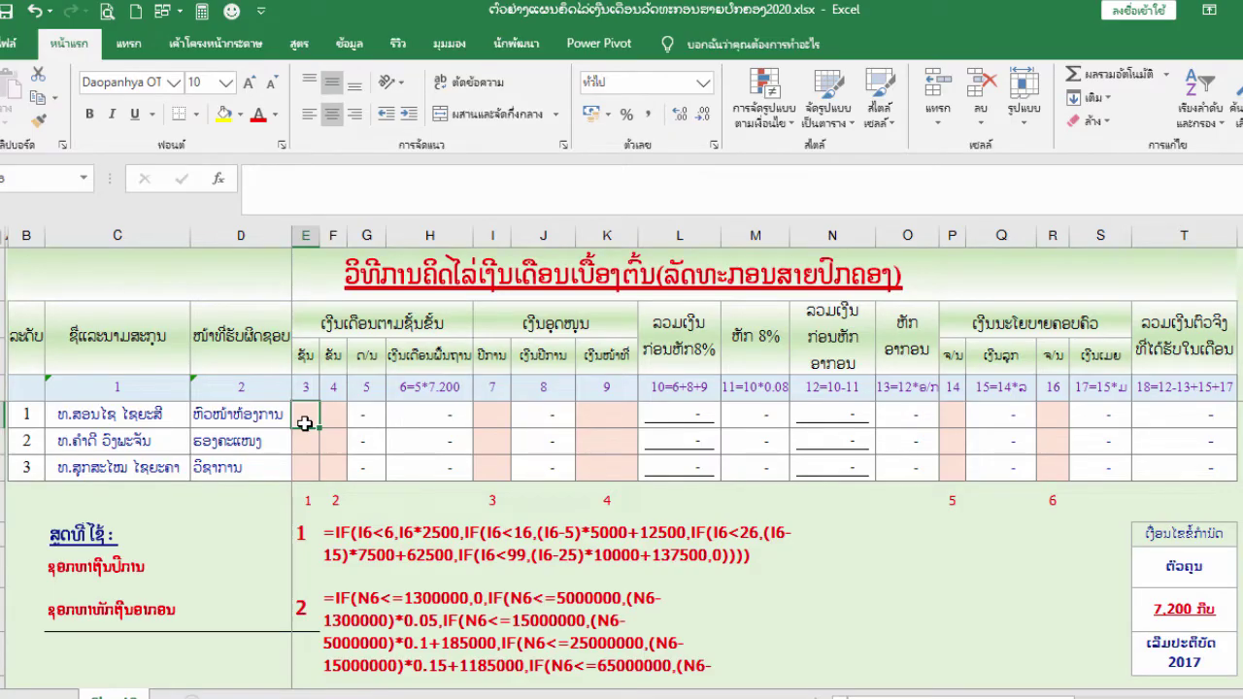
text(5)
key(Tab)
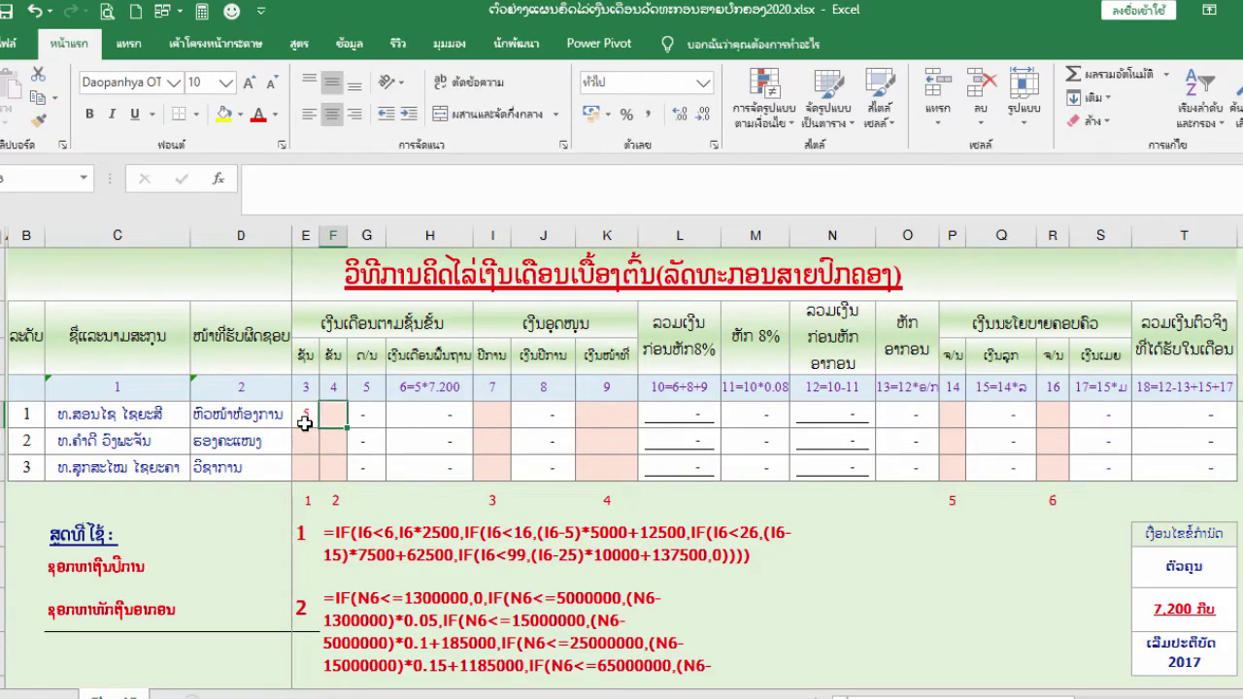
text(12)
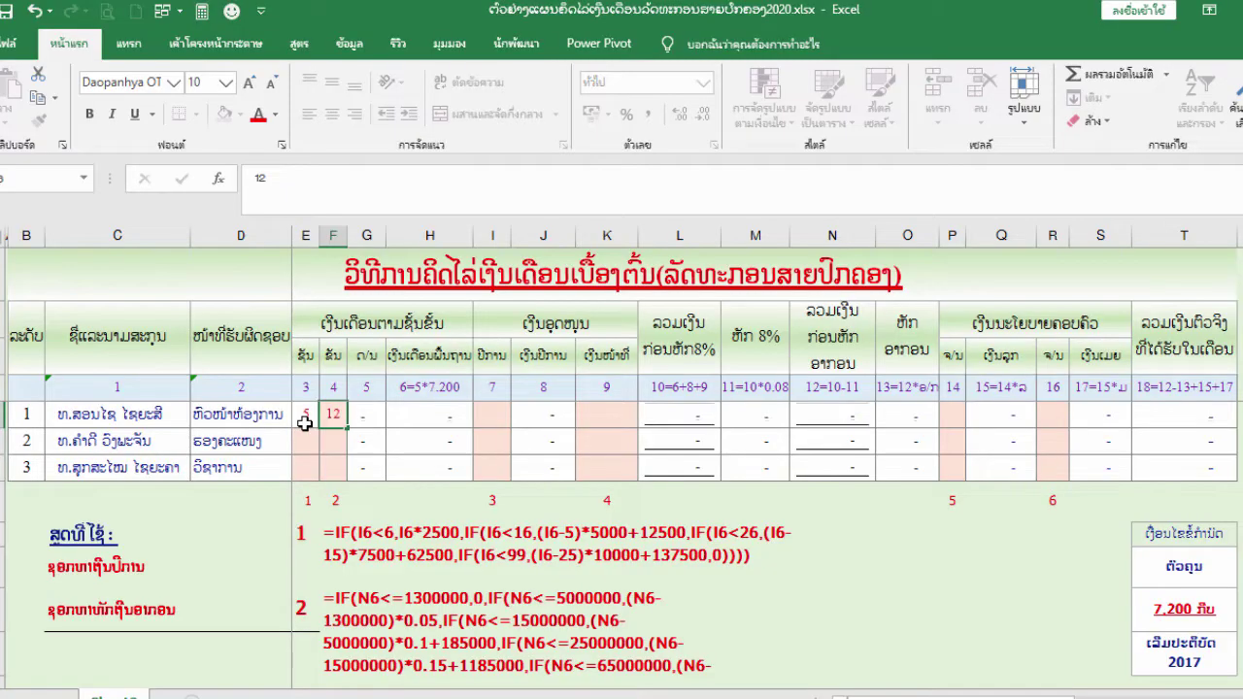
key(Tab)
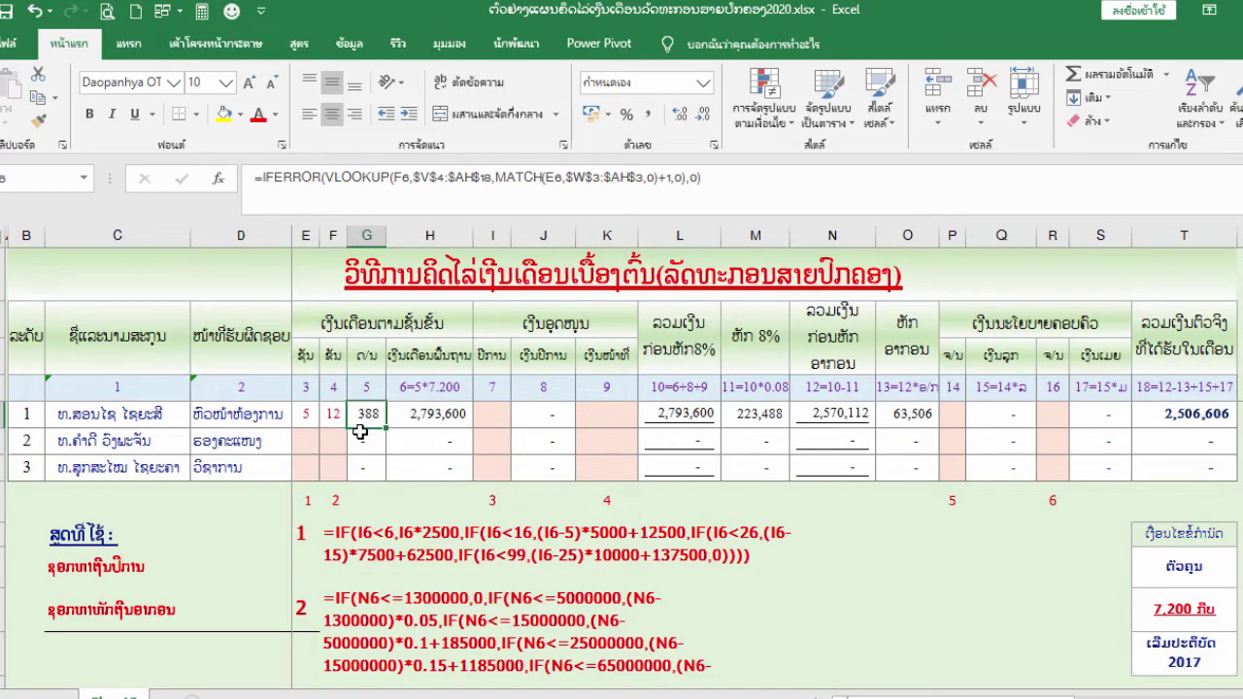
double_click(447, 412)
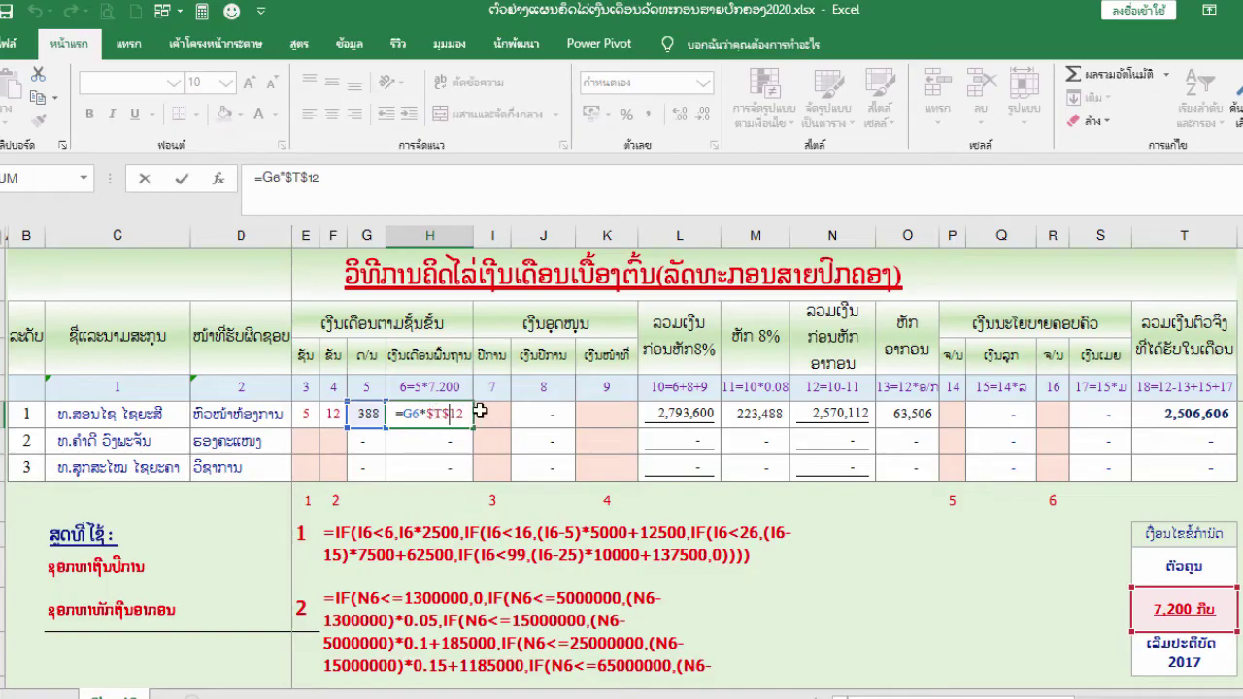
key(Return)
Enter 28 years of service in I6 for the first employee and check the nested IF formula for the seniority allowance in J6
click(503, 413)
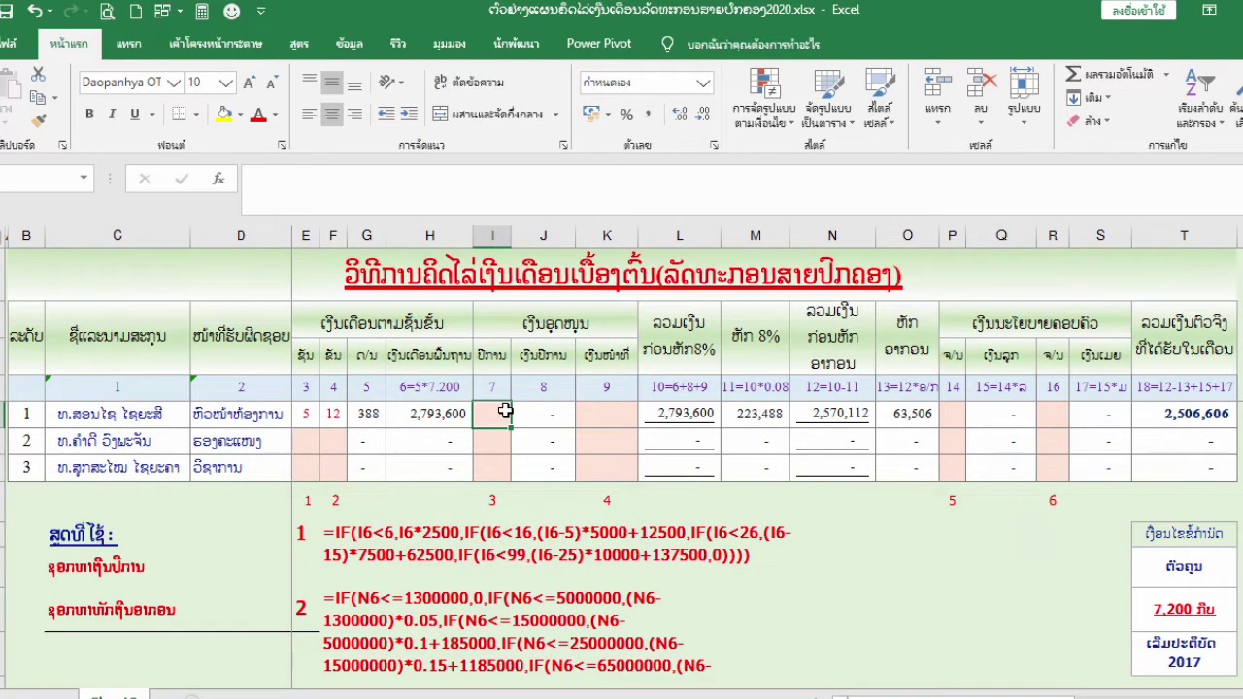
key(Return)
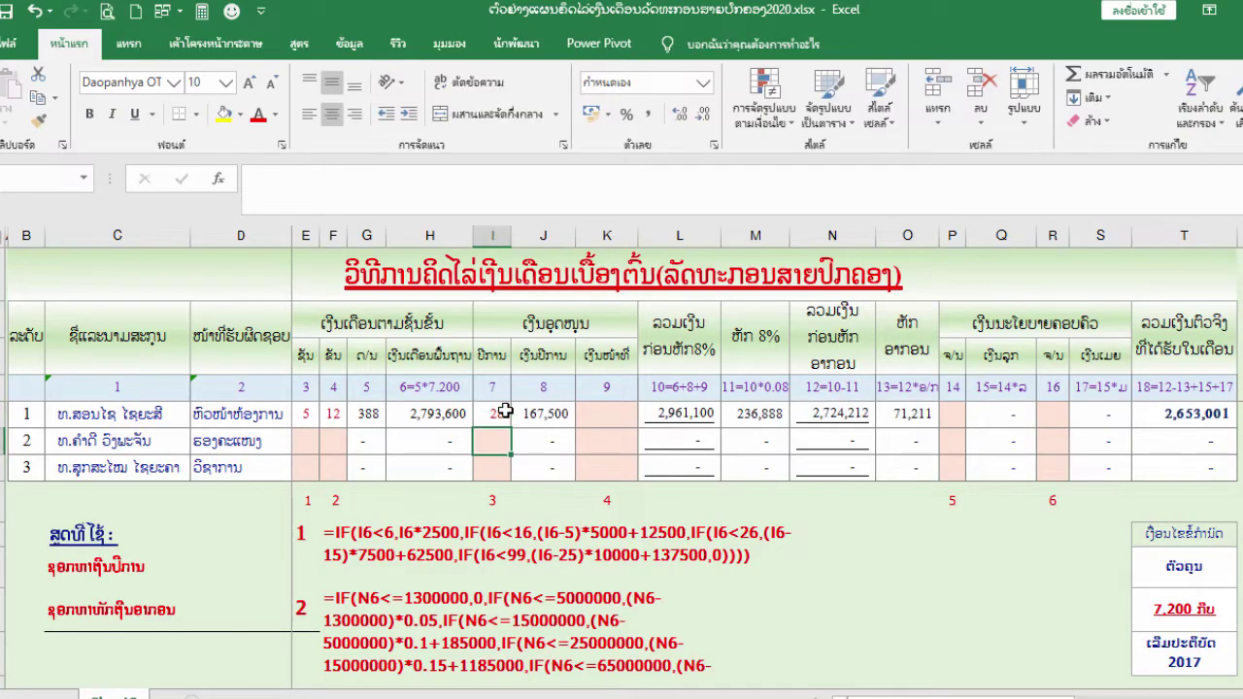
click(520, 412)
drag(882, 178, 197, 182)
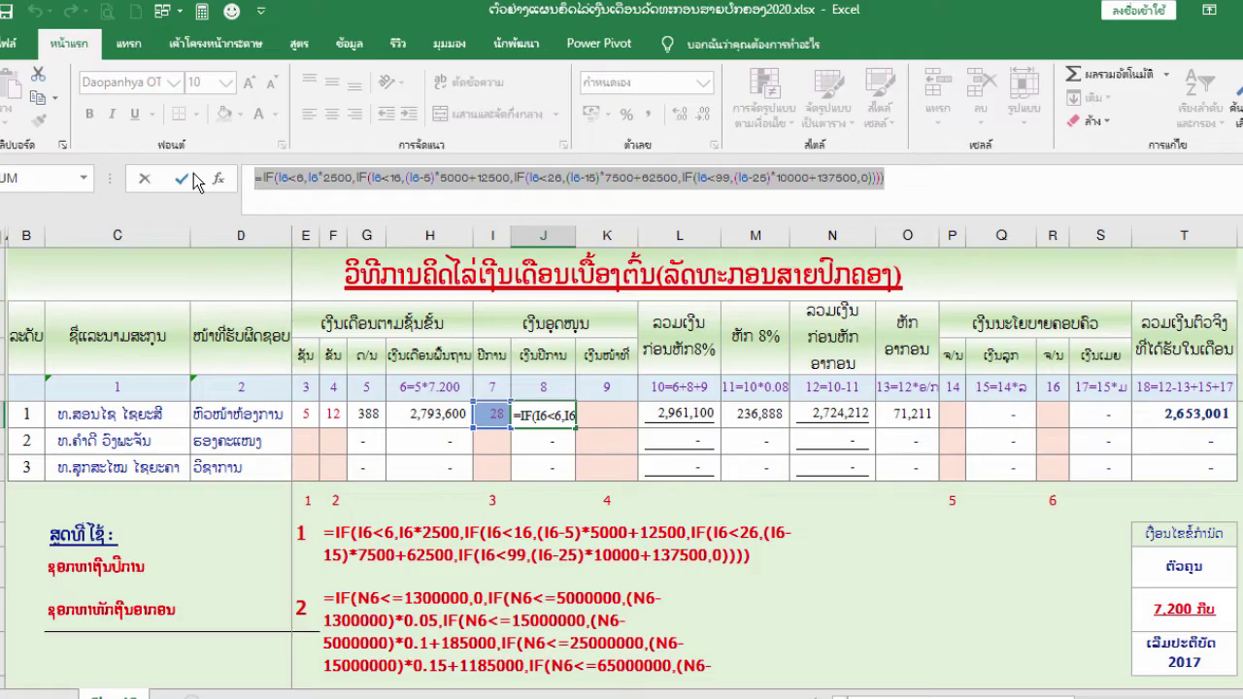
key(Return)
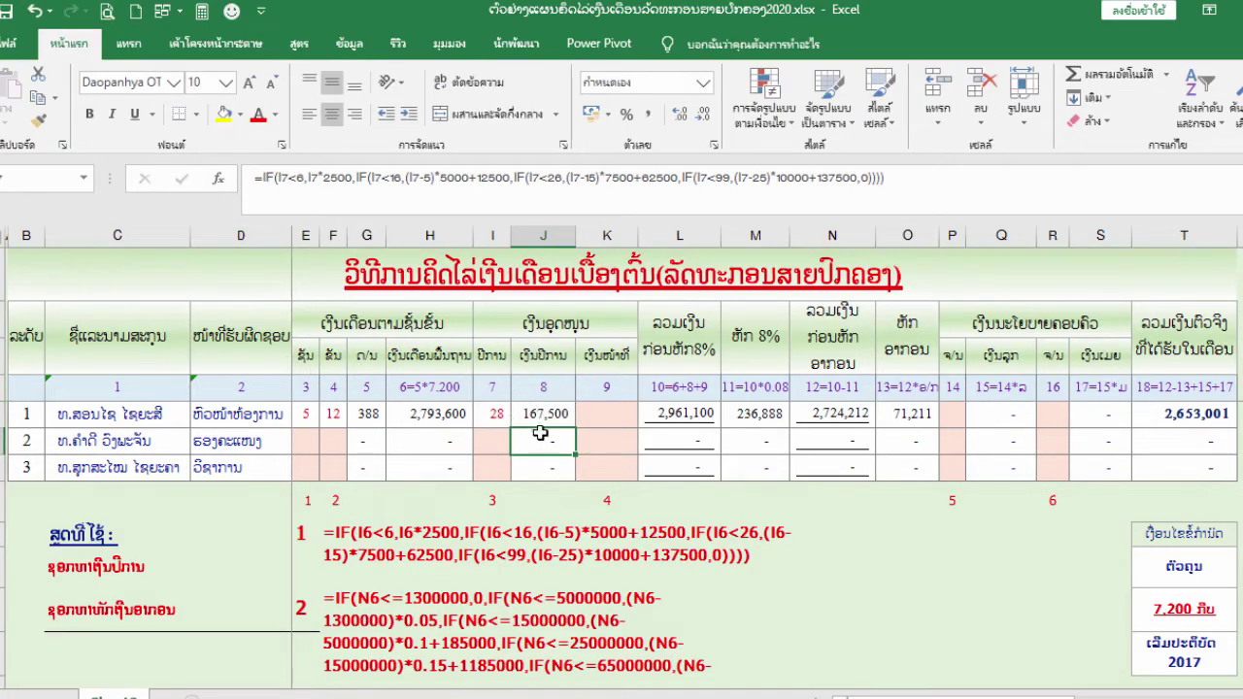
click(553, 416)
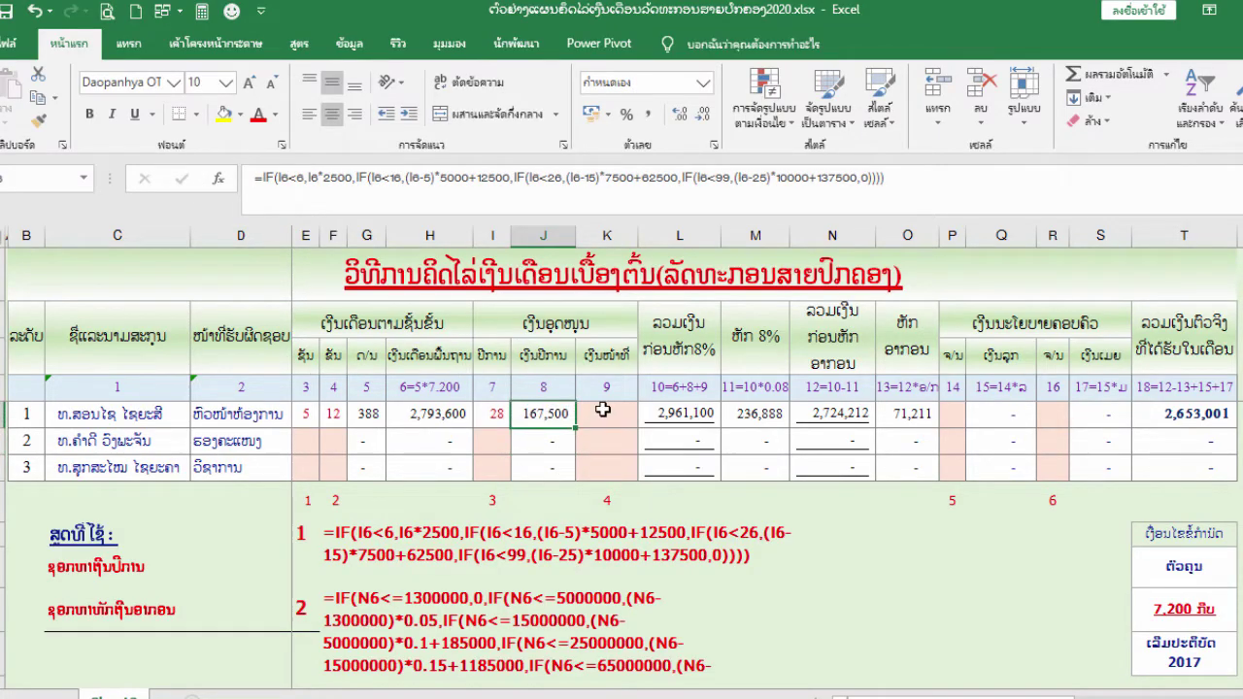
Enter a position allowance of 137,200 in K6 for the first employee
click(603, 411)
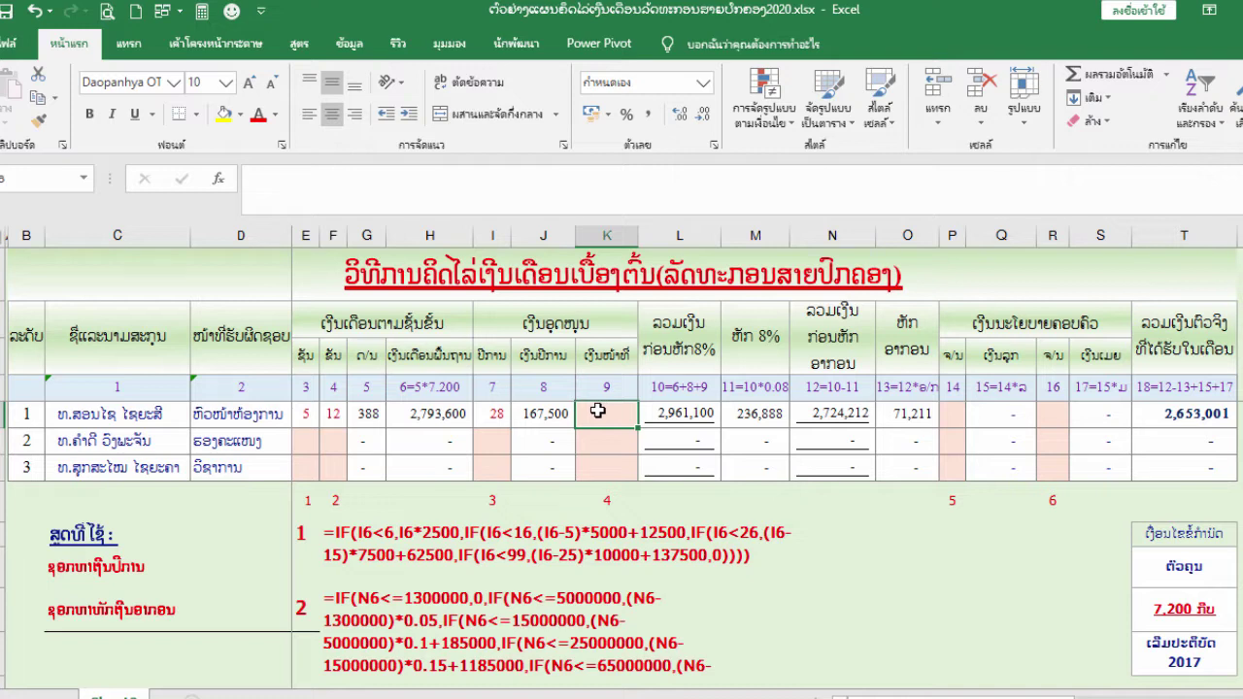
text(13)
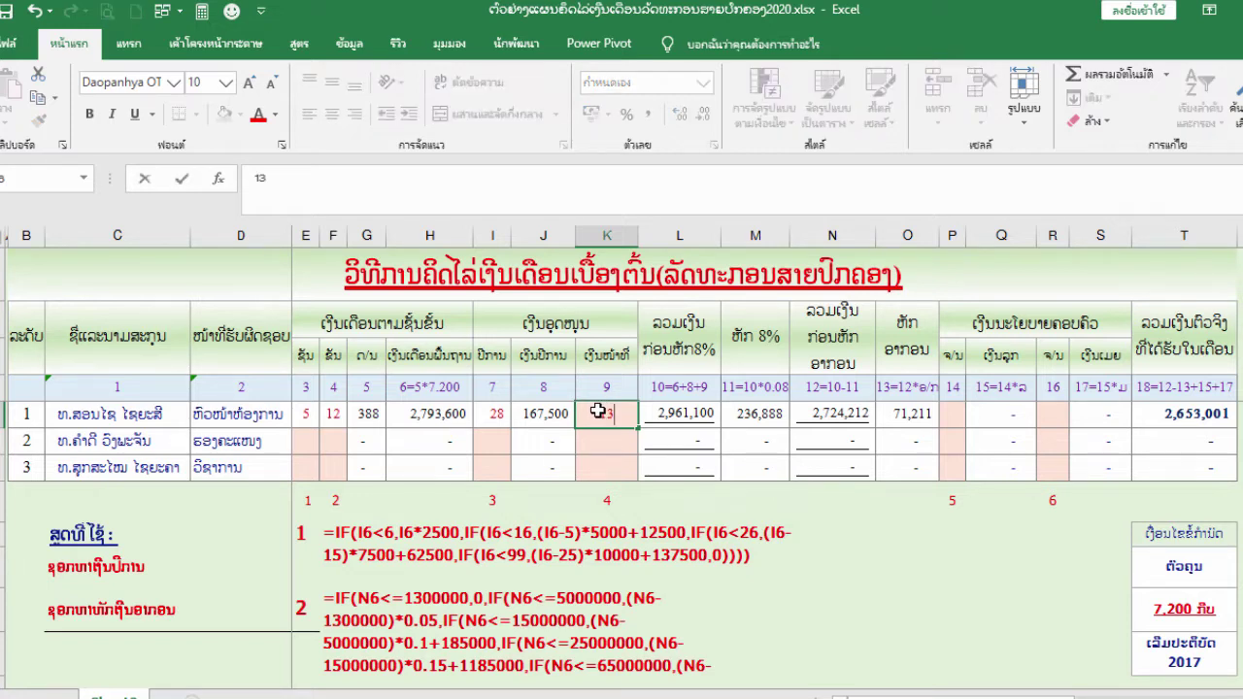
text(7,200)
key(Return)
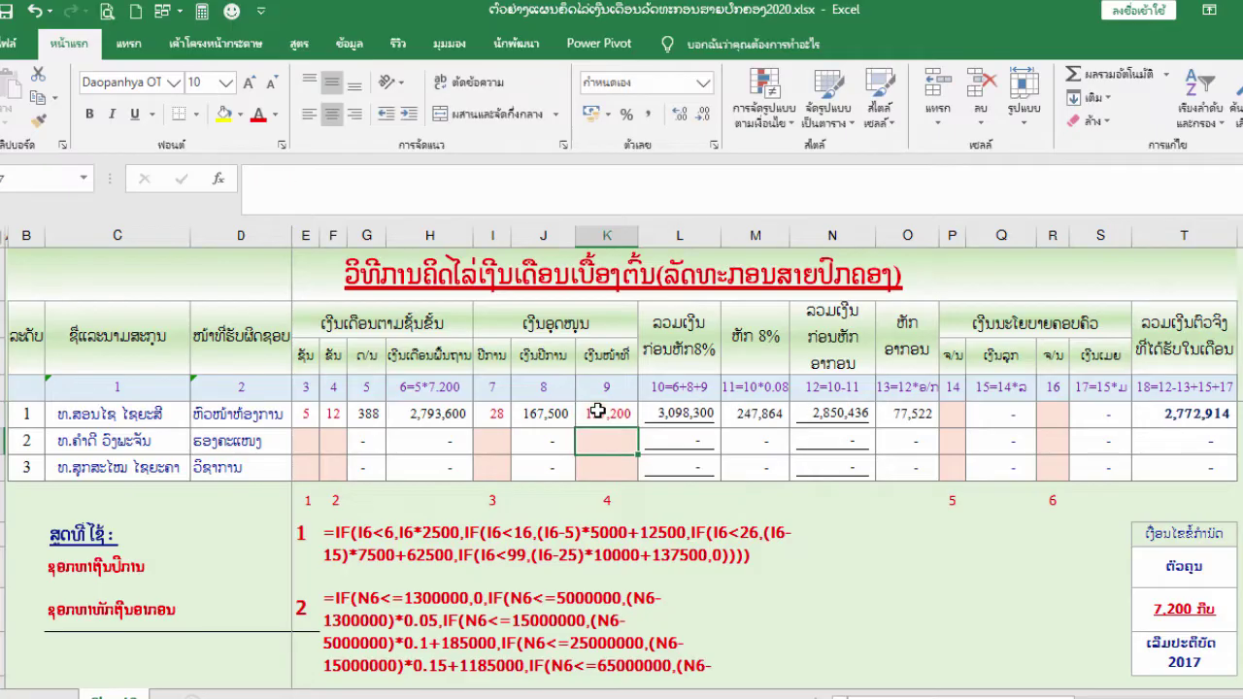
Check the first employee's formulas for total pay in L6, the 8% deduction in M6 and pay before tax in N6
click(691, 417)
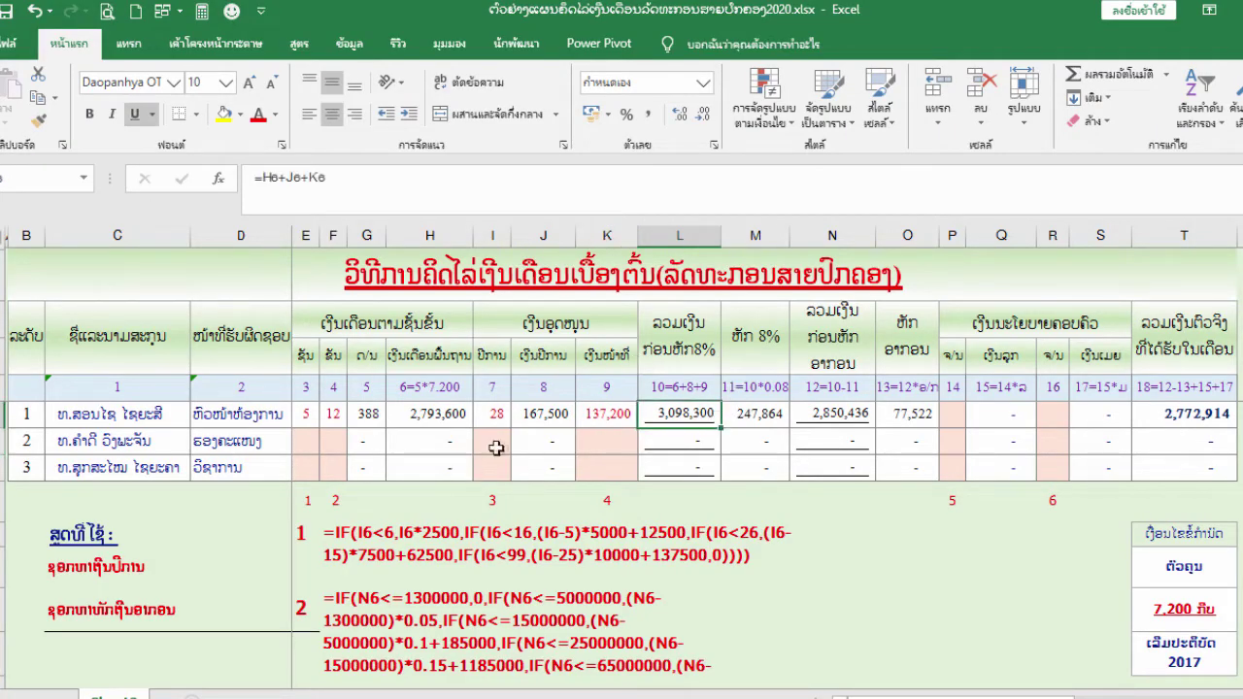
double_click(699, 416)
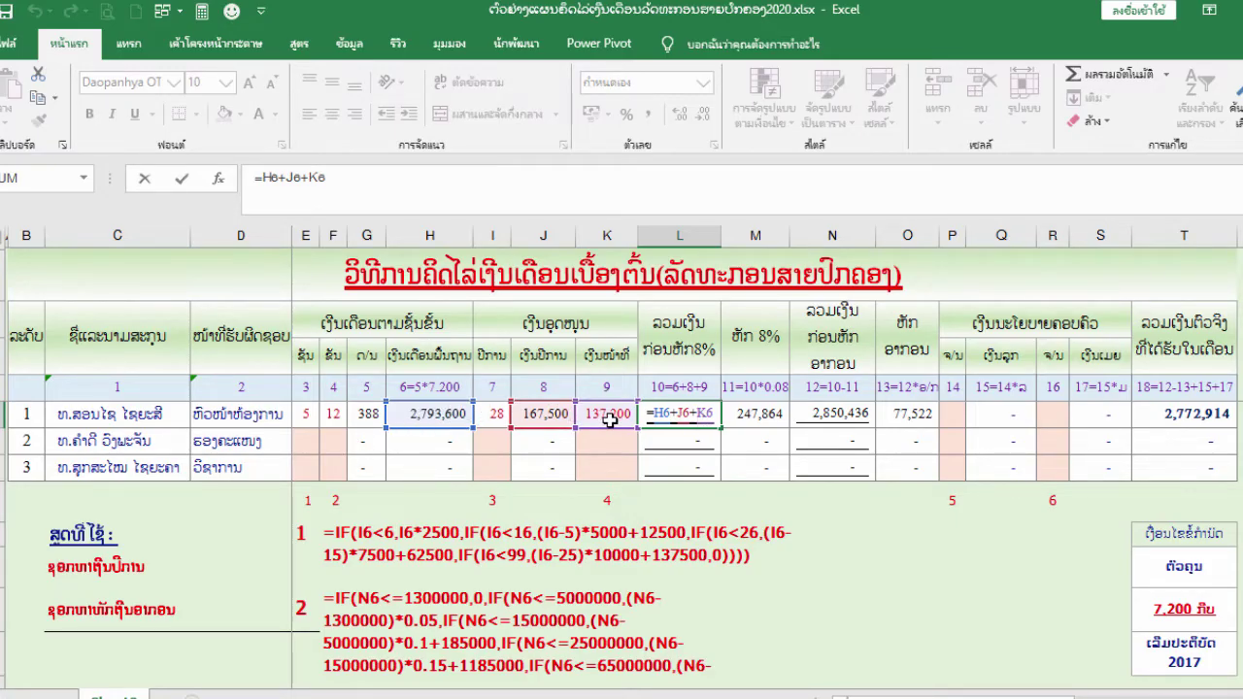
key(Return)
double_click(755, 414)
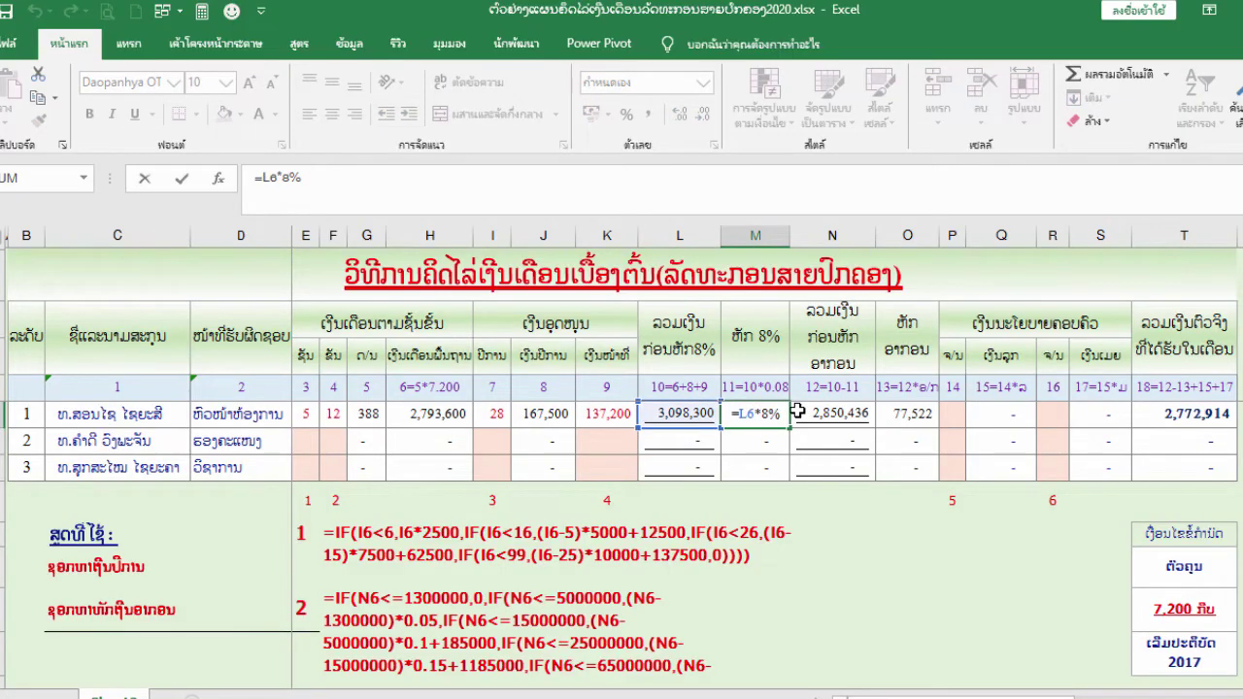
key(Return)
click(843, 413)
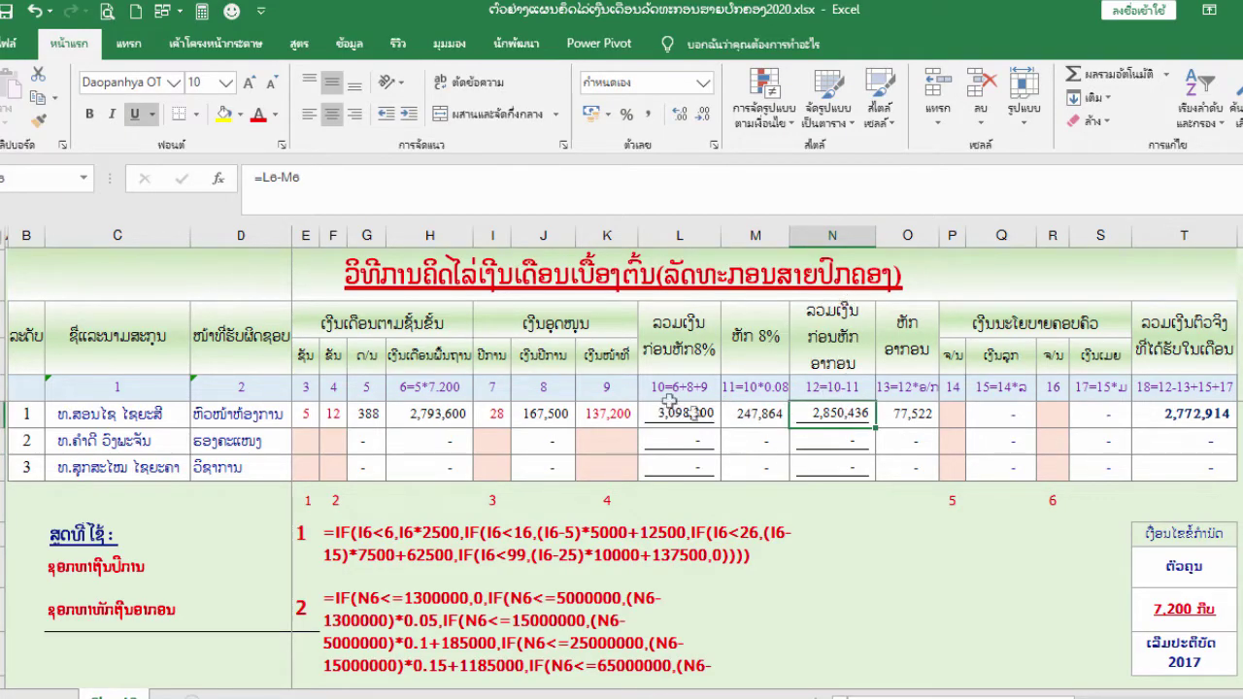
double_click(836, 416)
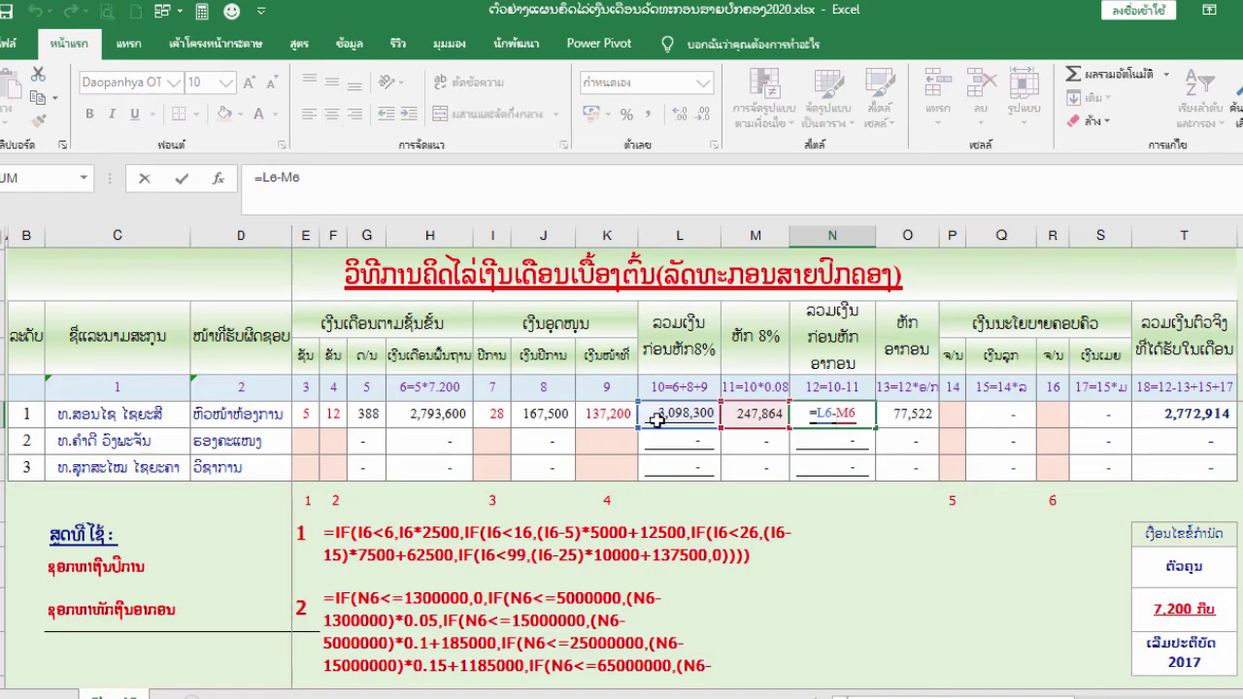
key(Return)
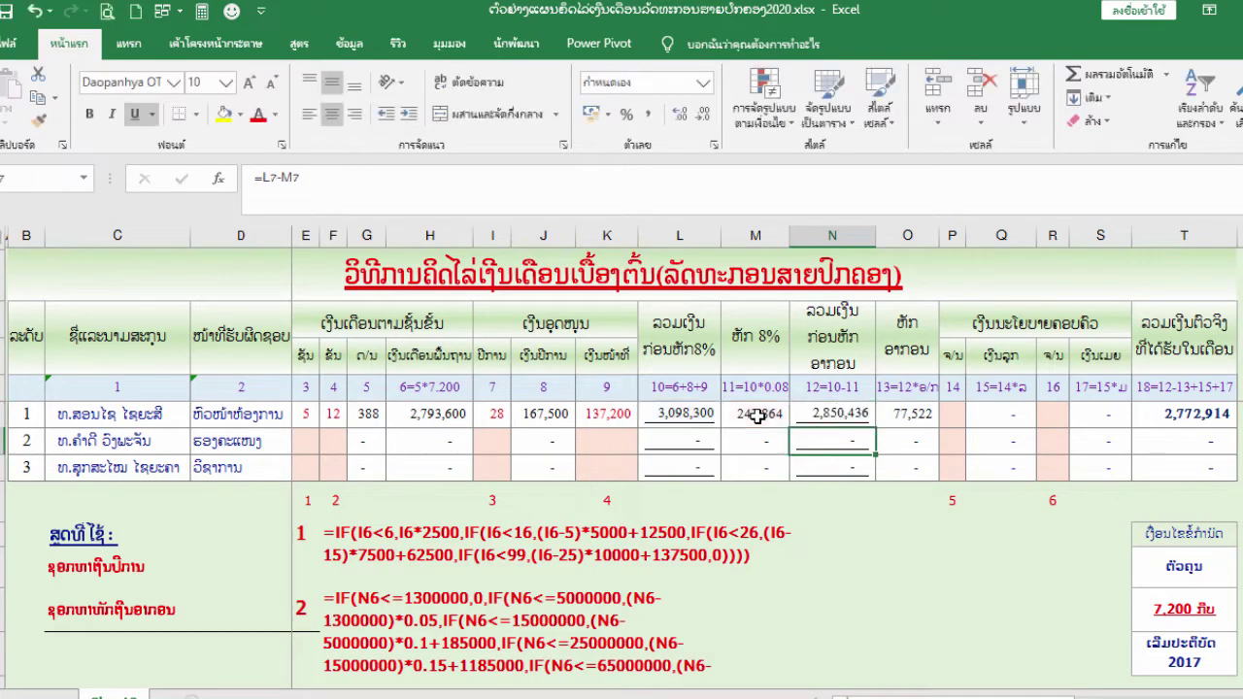
click(833, 408)
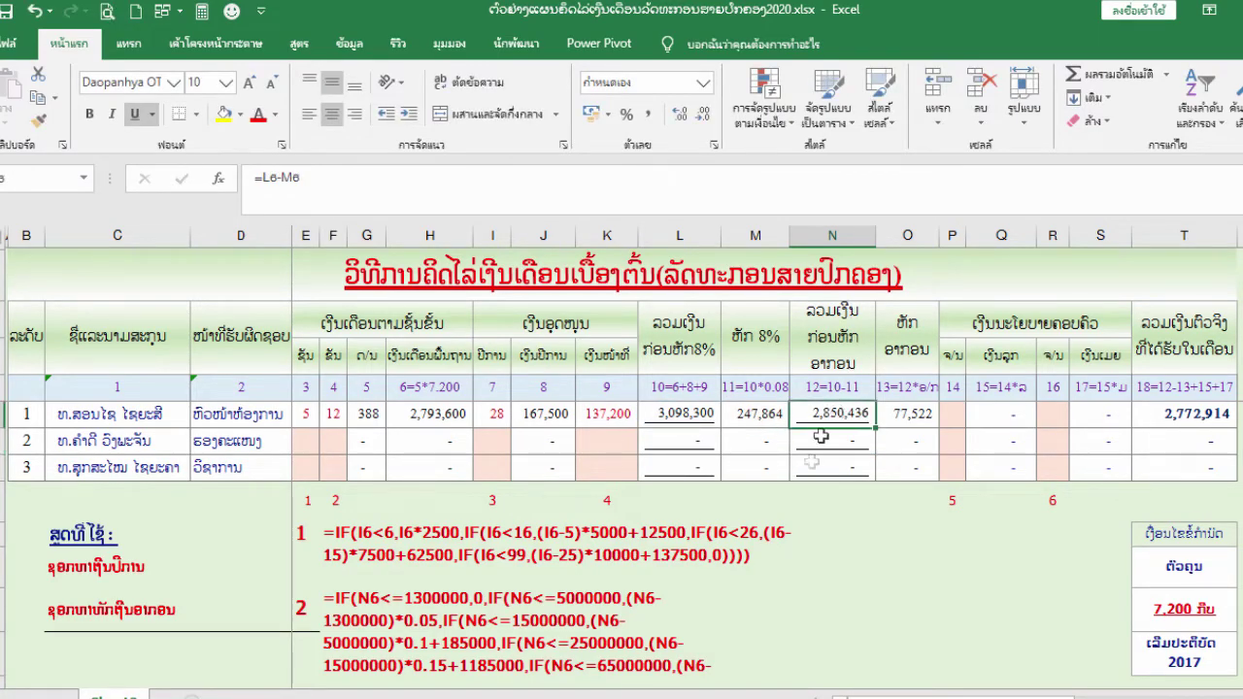
Examine the full nested IF income tax formula in O6 and its reference to the pre-tax pay in N6
click(911, 405)
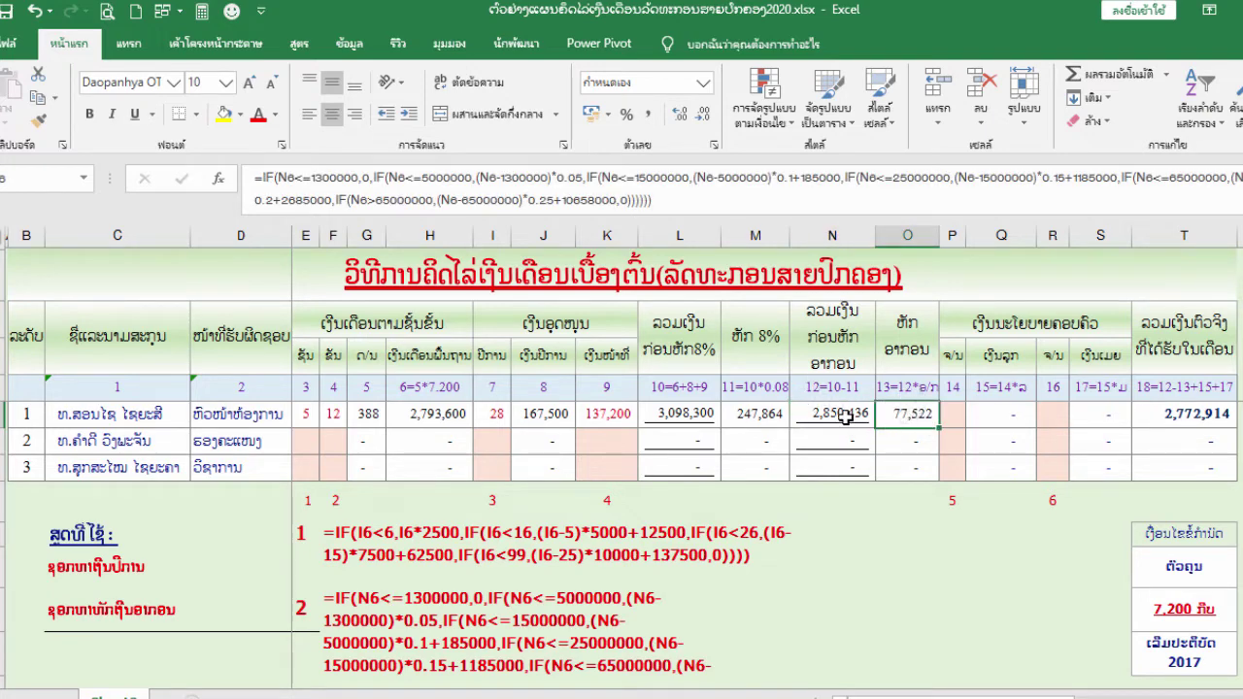
click(847, 415)
double_click(904, 408)
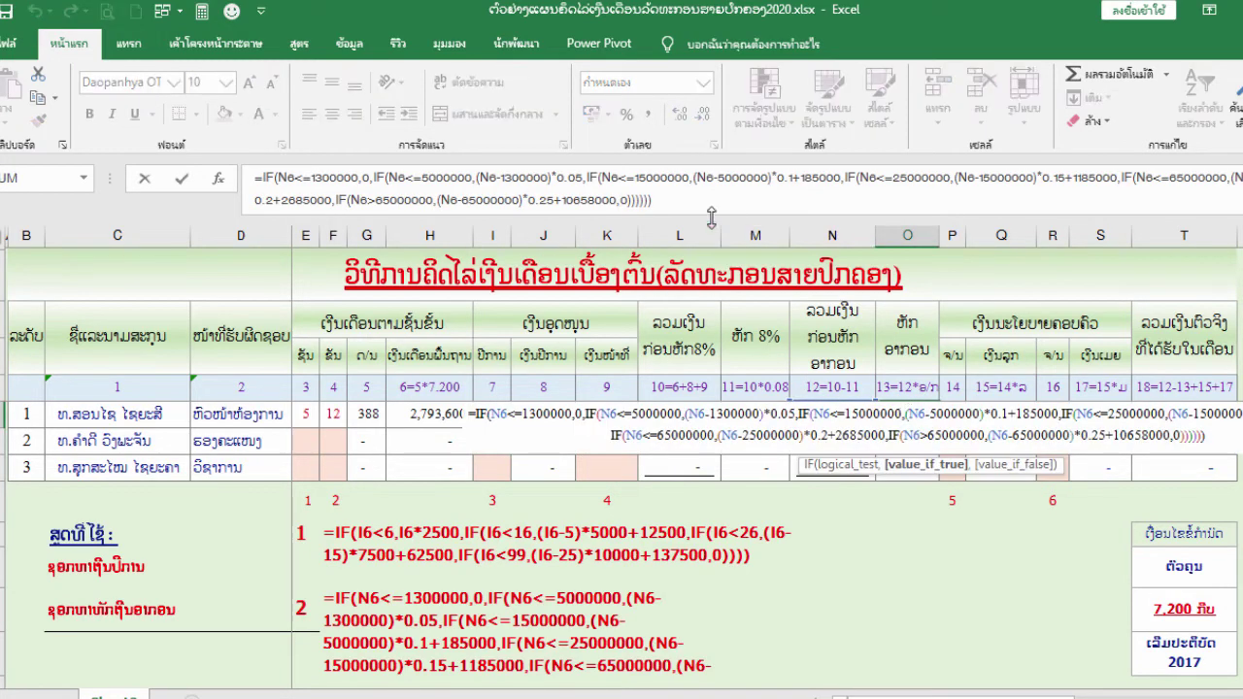
drag(736, 206, 263, 180)
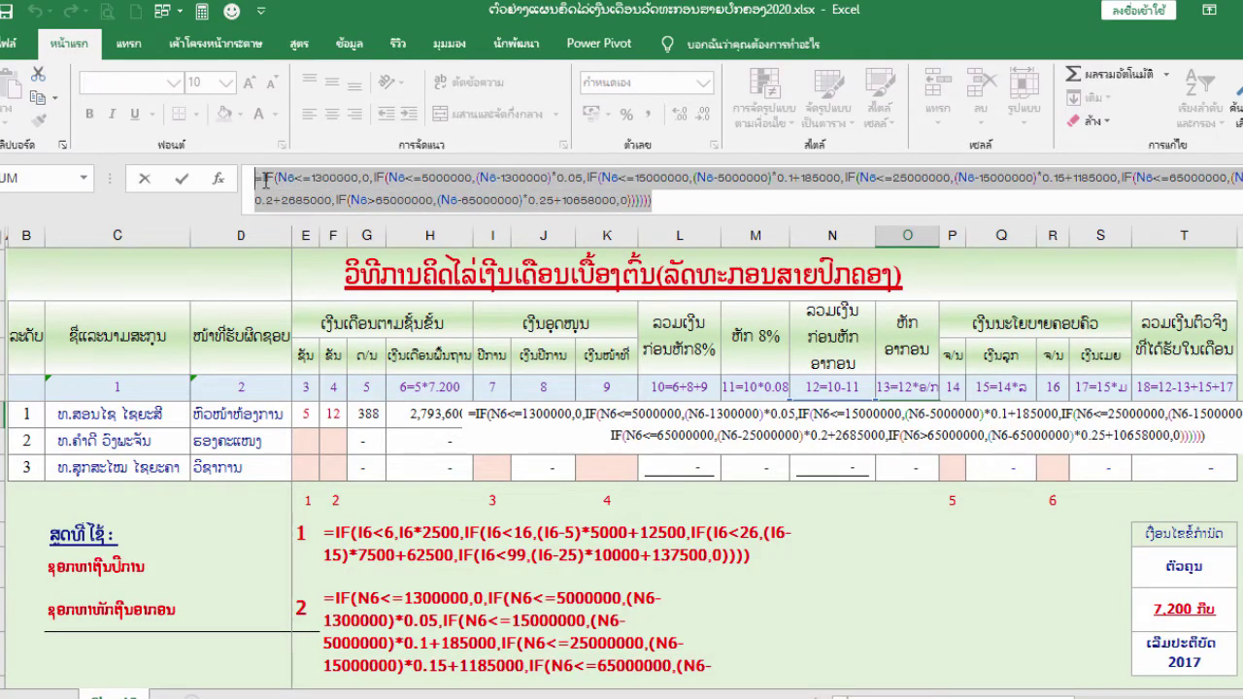
click(692, 193)
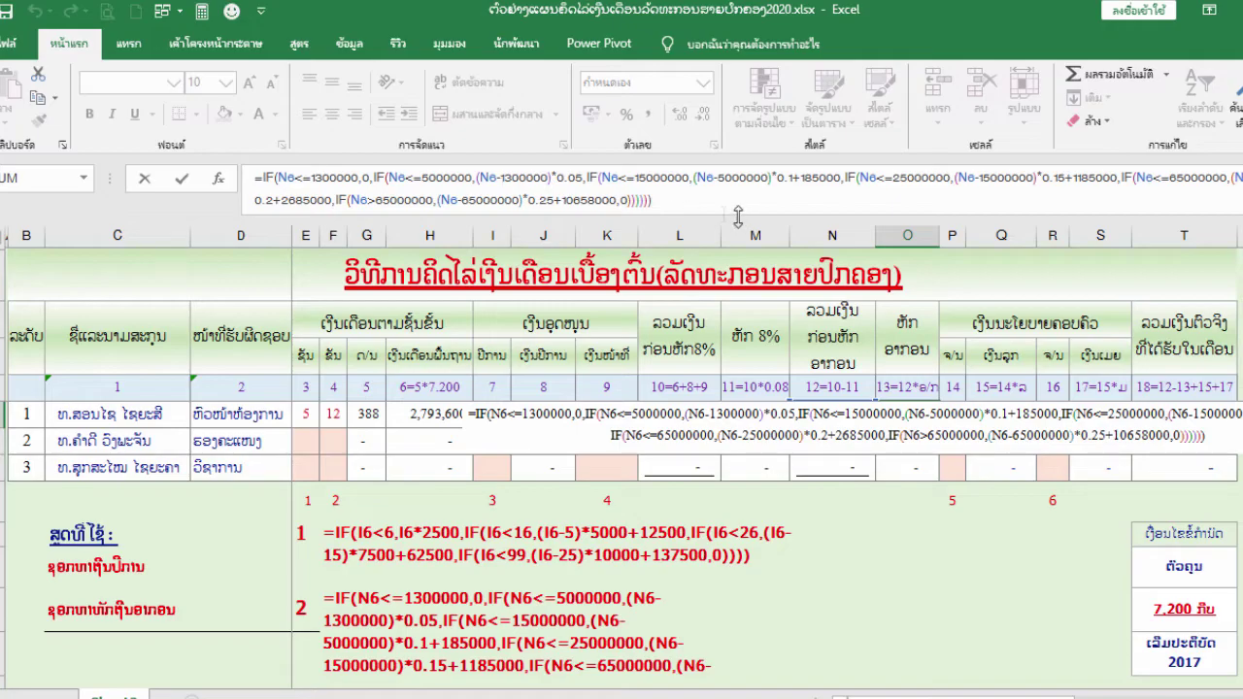
key(ctrl+a)
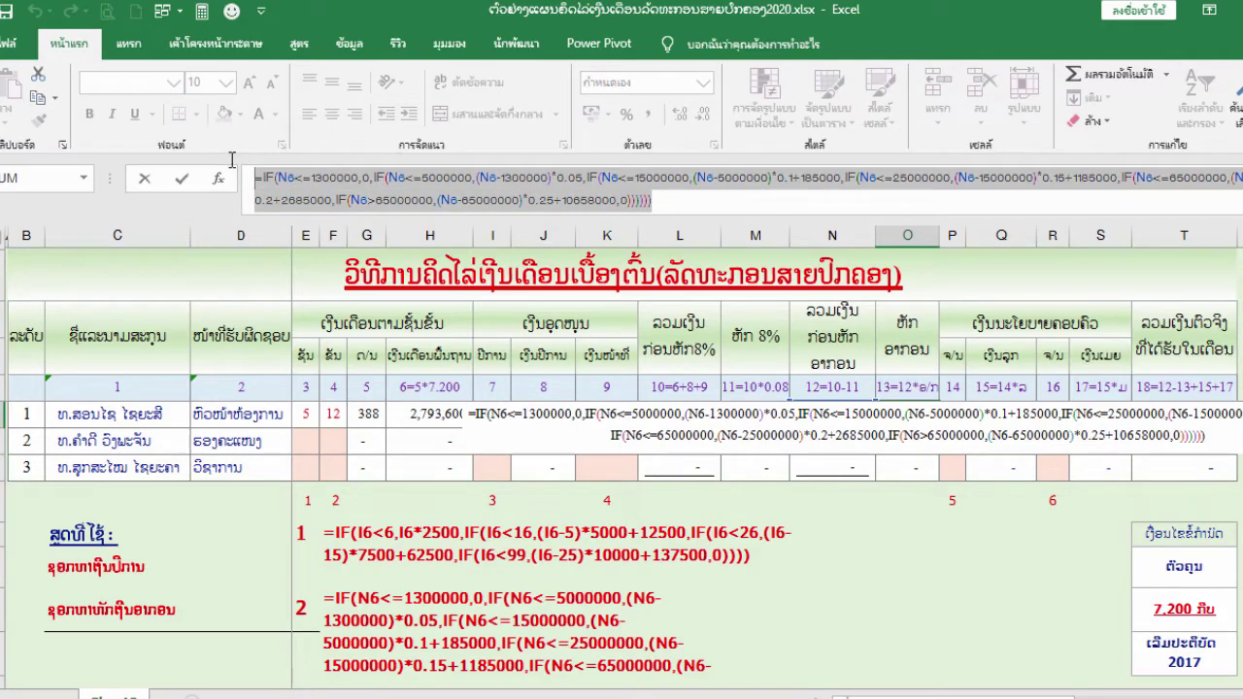
key(Escape)
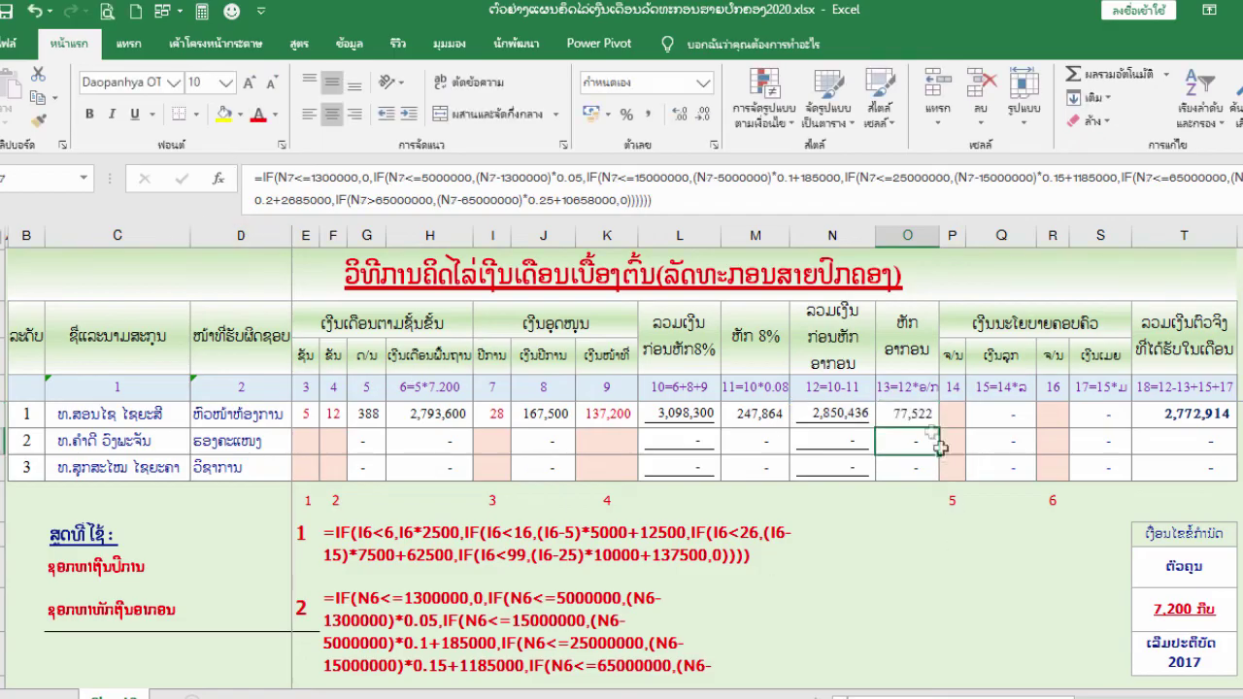
Under family policy pay, enter 1 child in P6 and 1 spouse in R6 for the first employee, and check the spouse pay formula in S6
click(945, 401)
click(953, 333)
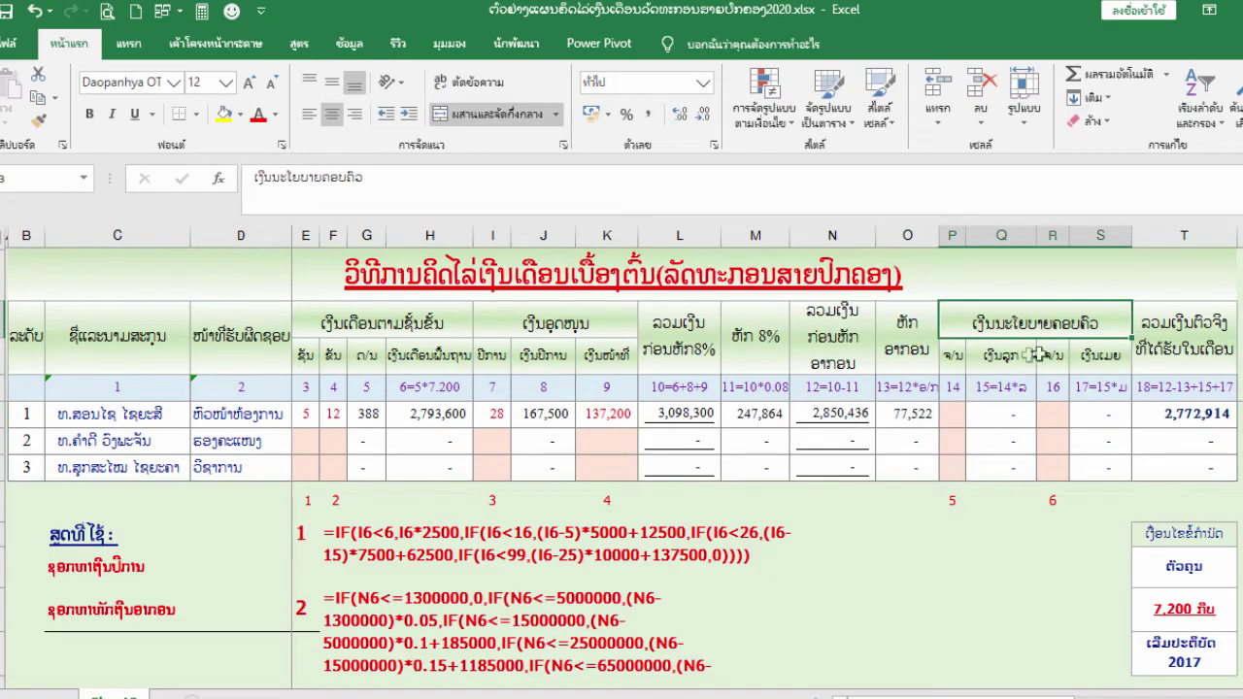
drag(956, 362, 1040, 352)
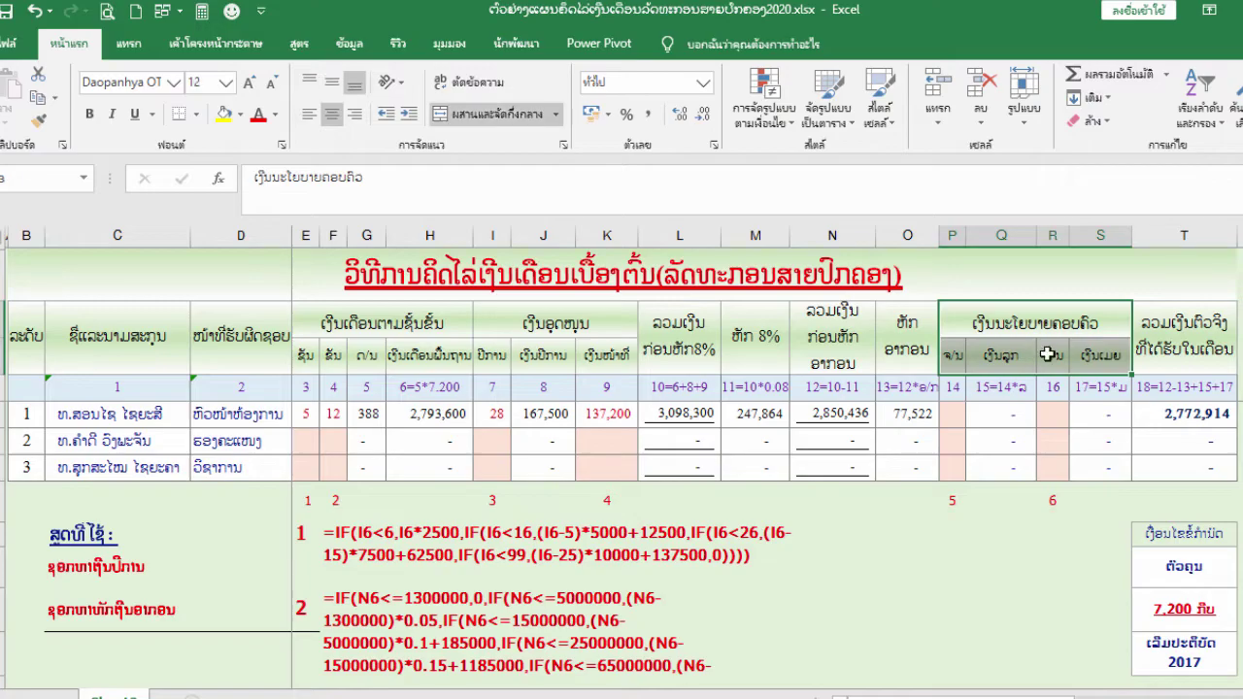
click(978, 323)
click(945, 413)
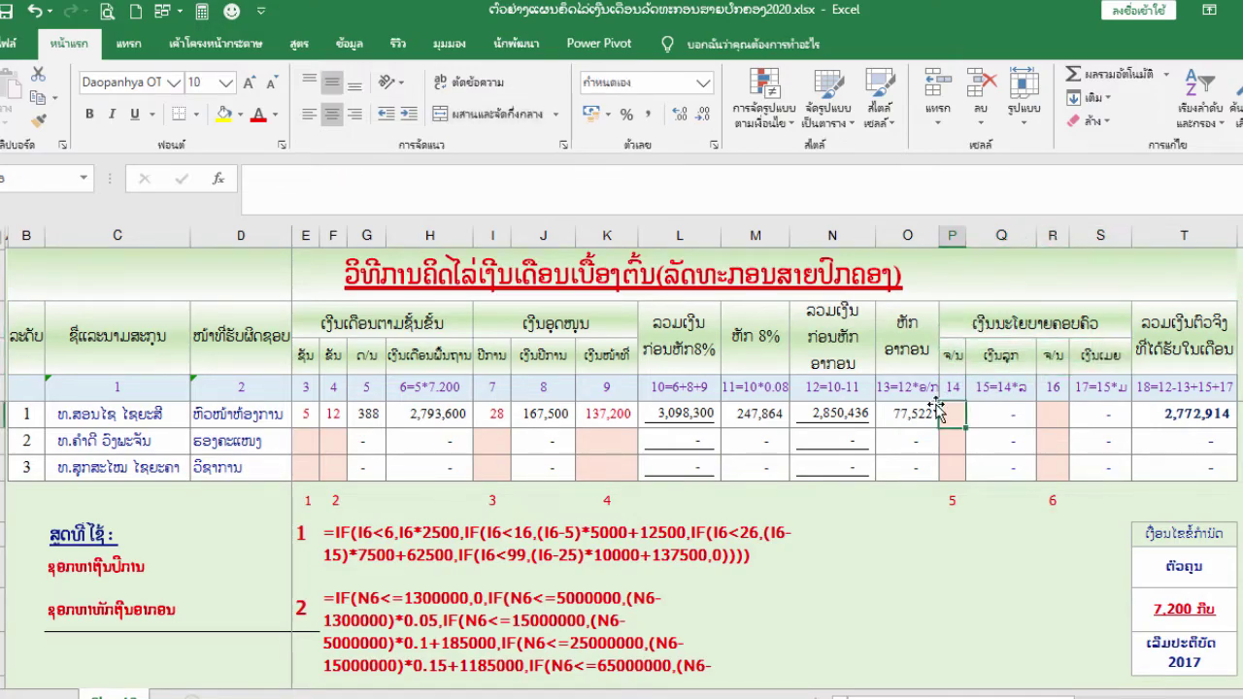
text(1)
key(Tab)
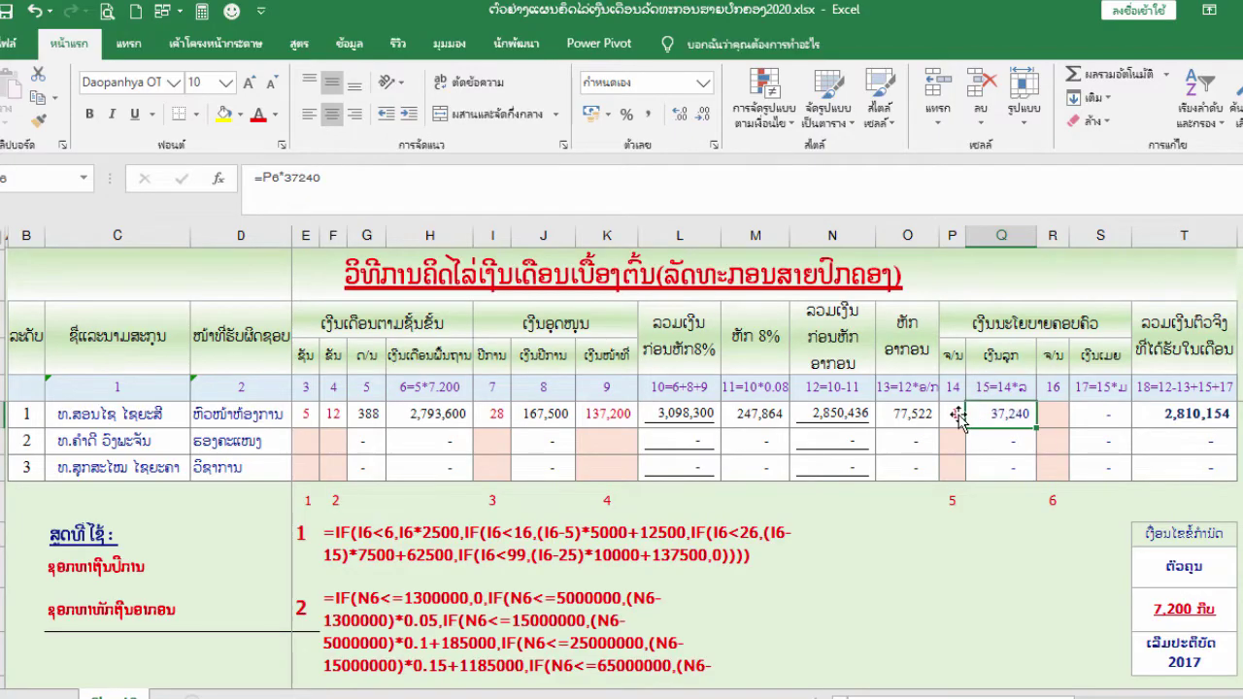
key(Tab)
text(1)
key(Return)
click(1093, 412)
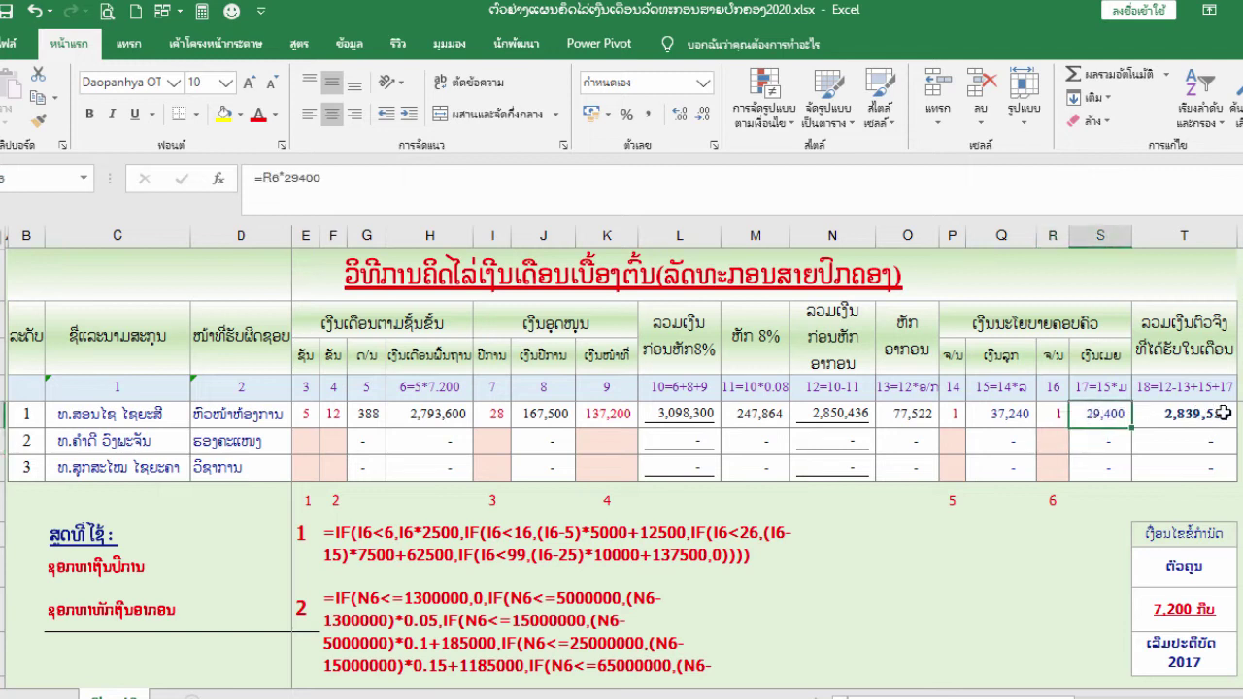
Check which cells the net monthly pay formula in T6 adds and subtracts
click(1172, 413)
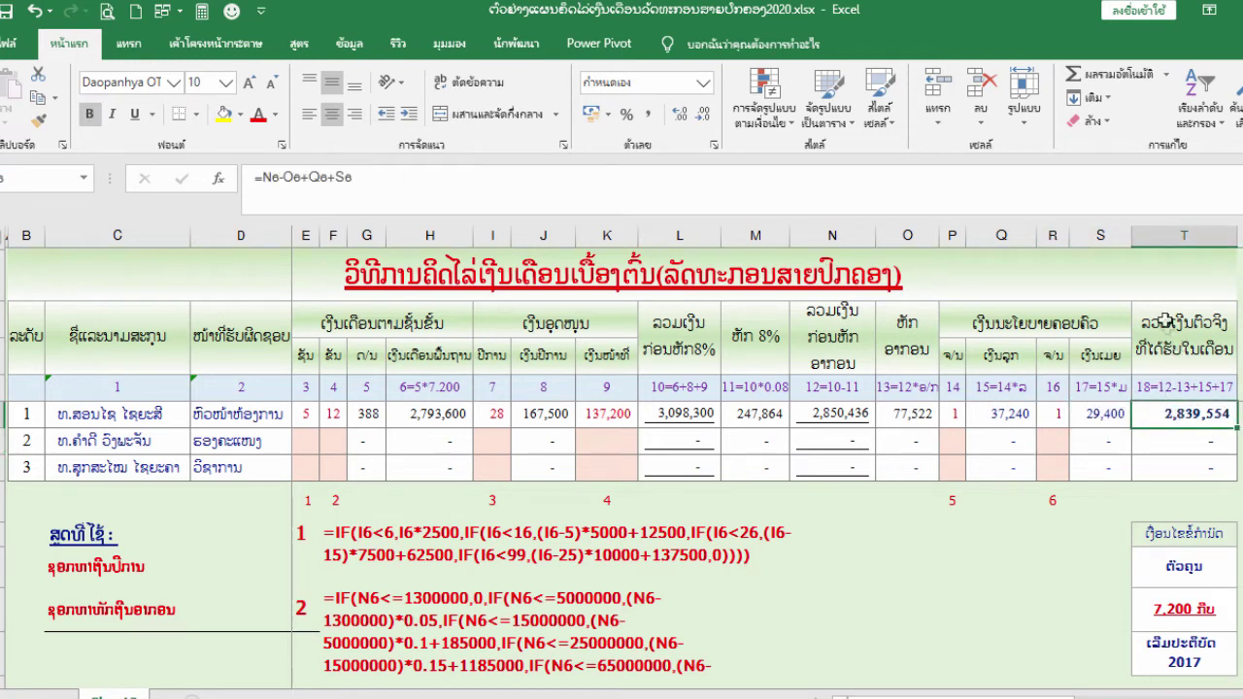
double_click(1177, 412)
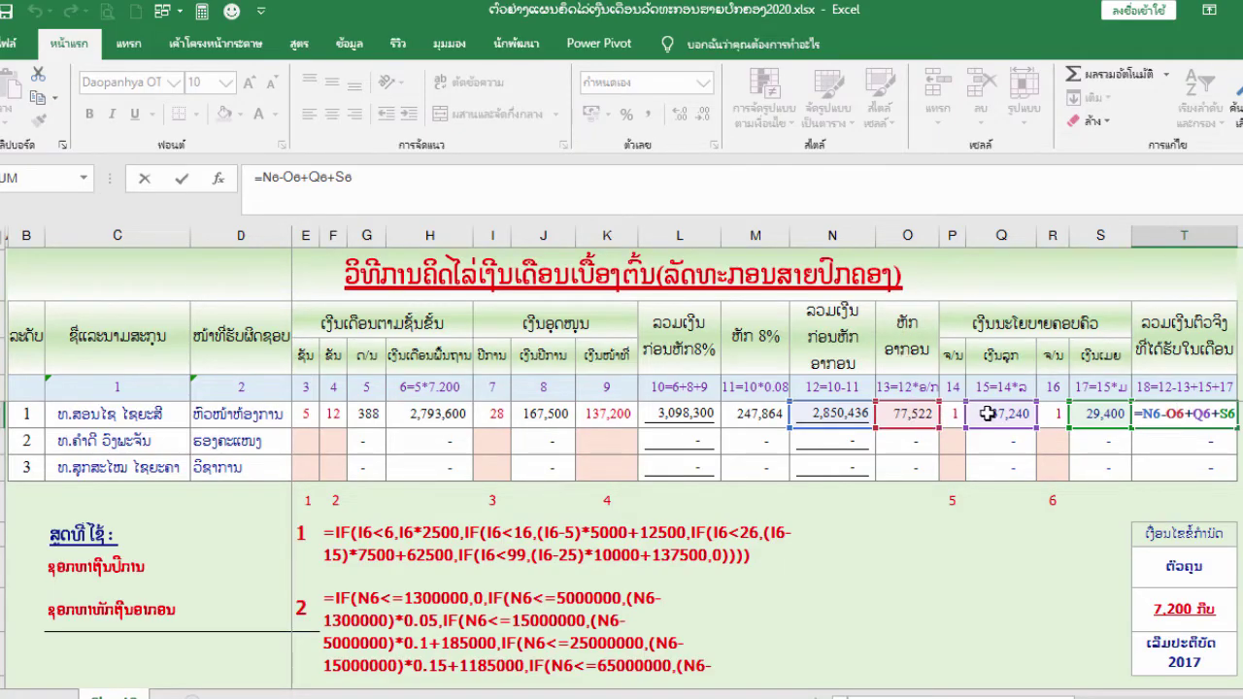
key(ctrl+Return)
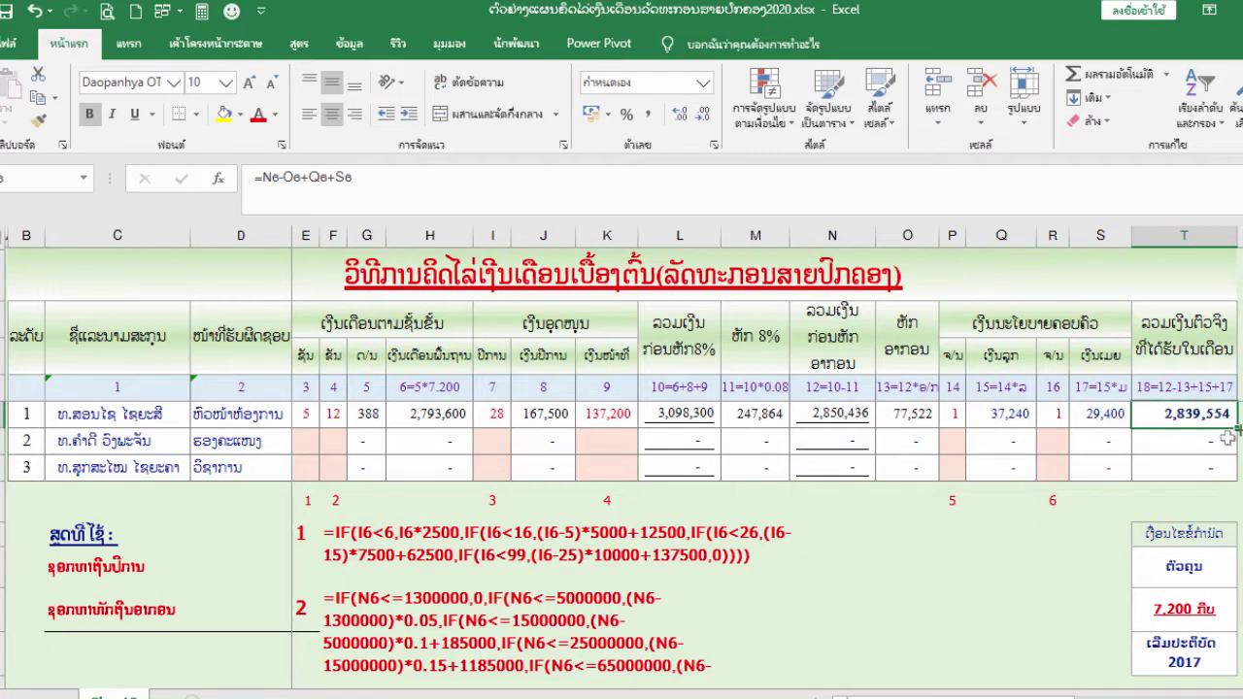
click(1205, 438)
click(1203, 417)
Review the first employee's input cells in row 6, and copy the net pay formula from T6 down through T8
click(306, 416)
click(333, 412)
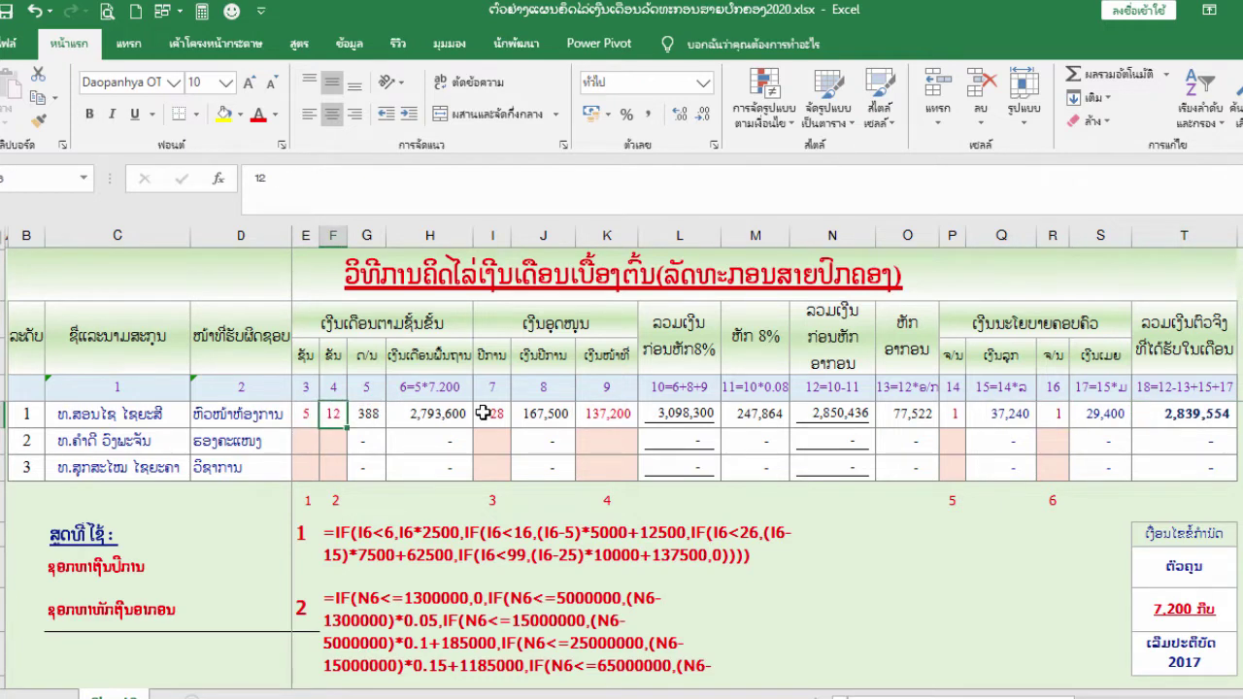
click(486, 414)
click(608, 414)
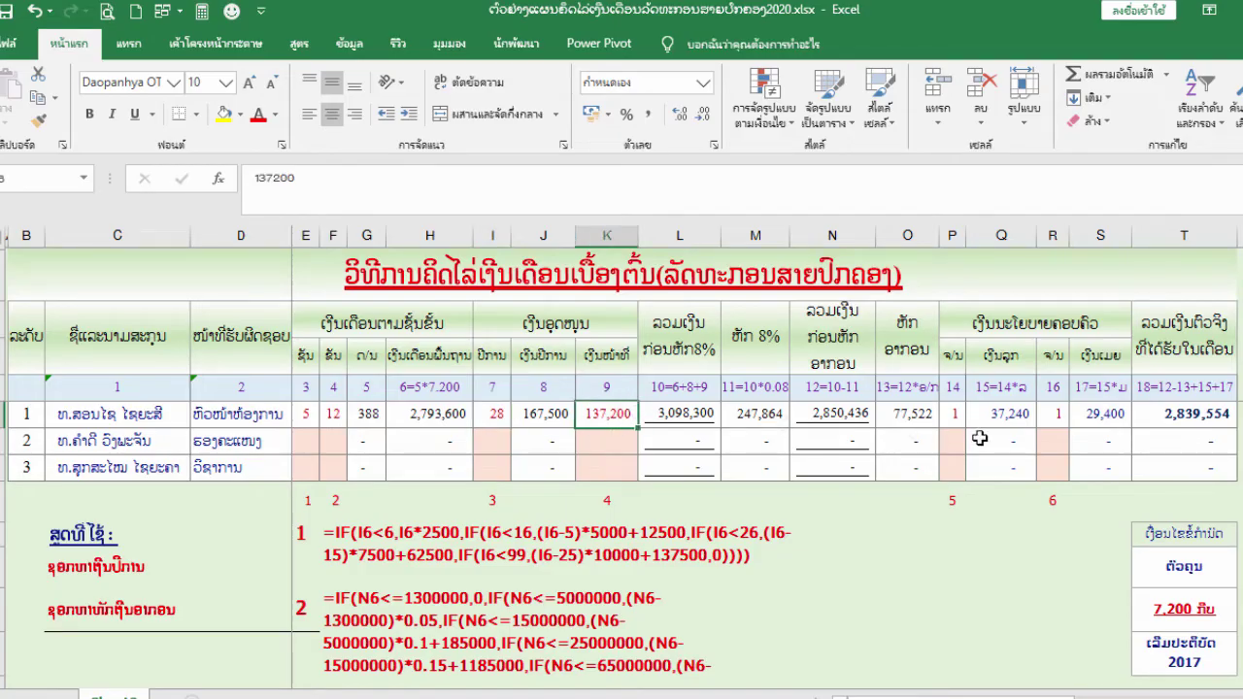
click(959, 411)
click(1190, 412)
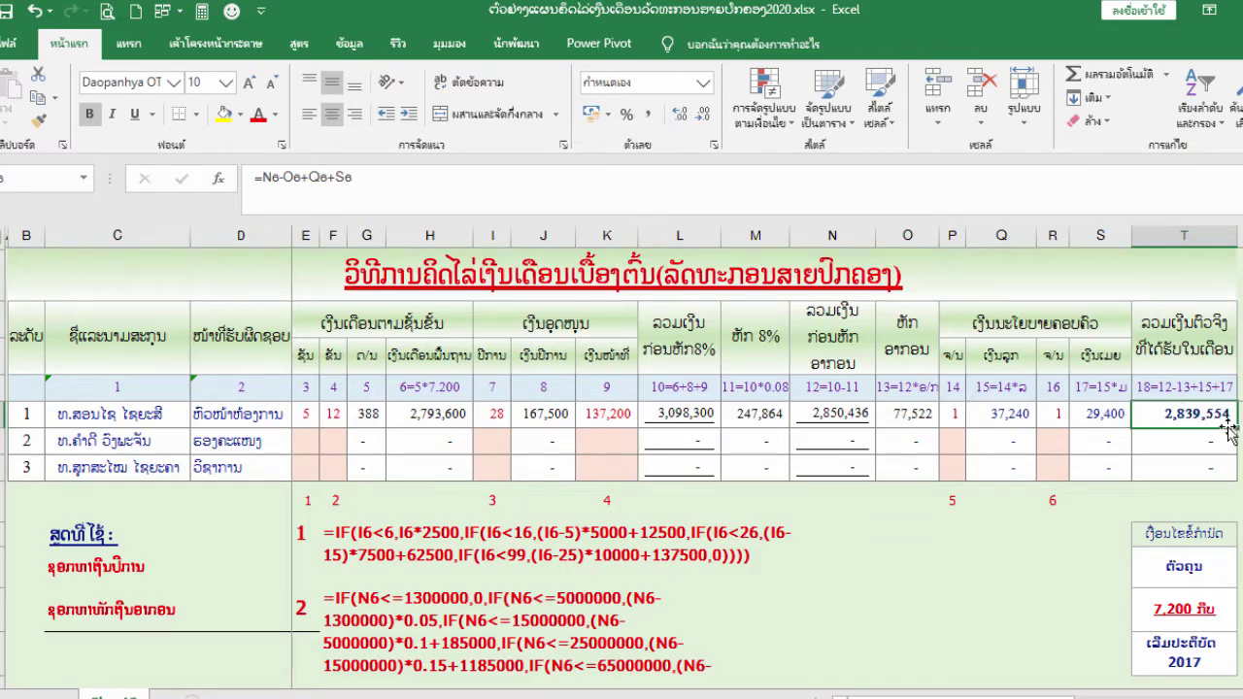
drag(1238, 427, 1233, 475)
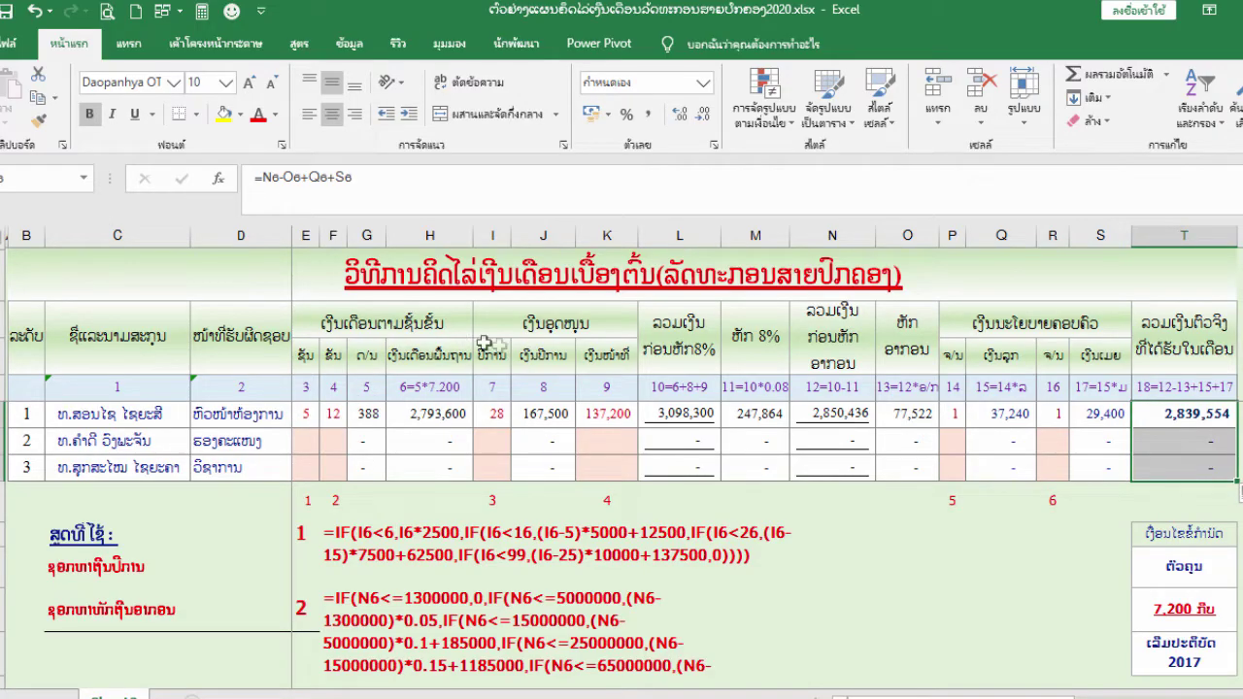
Enter grade 5 in E7 and step 10 in F7 for the second employee
click(307, 444)
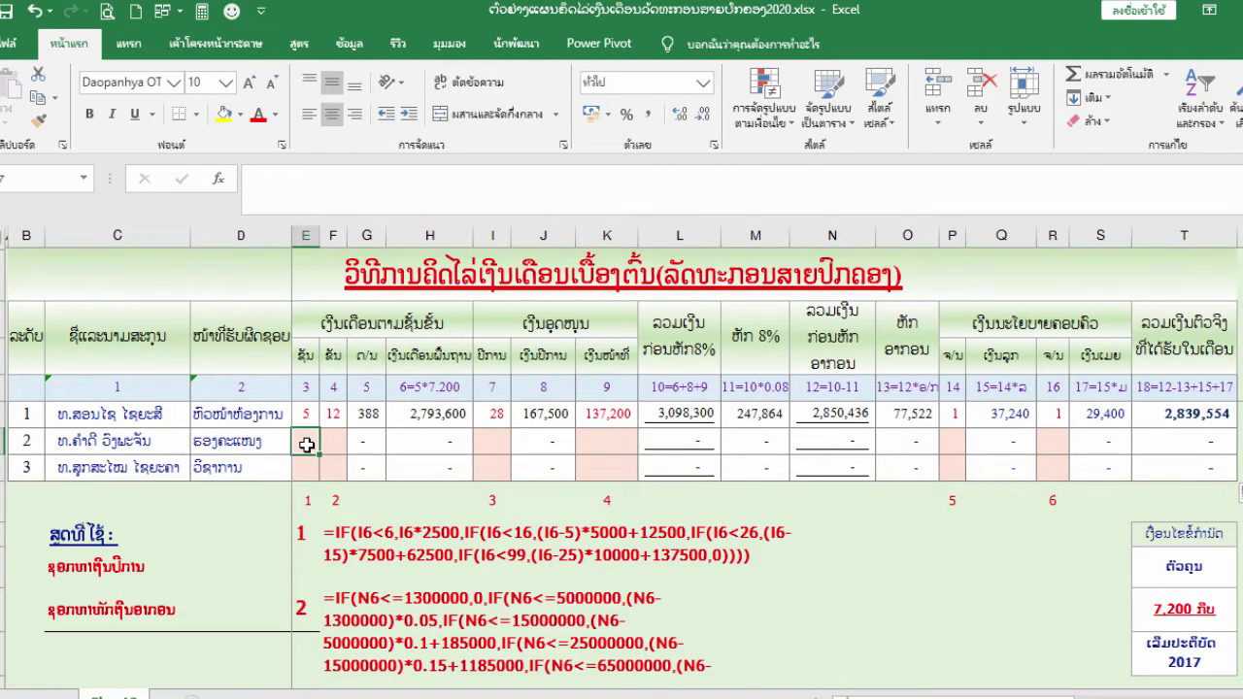
text(5)
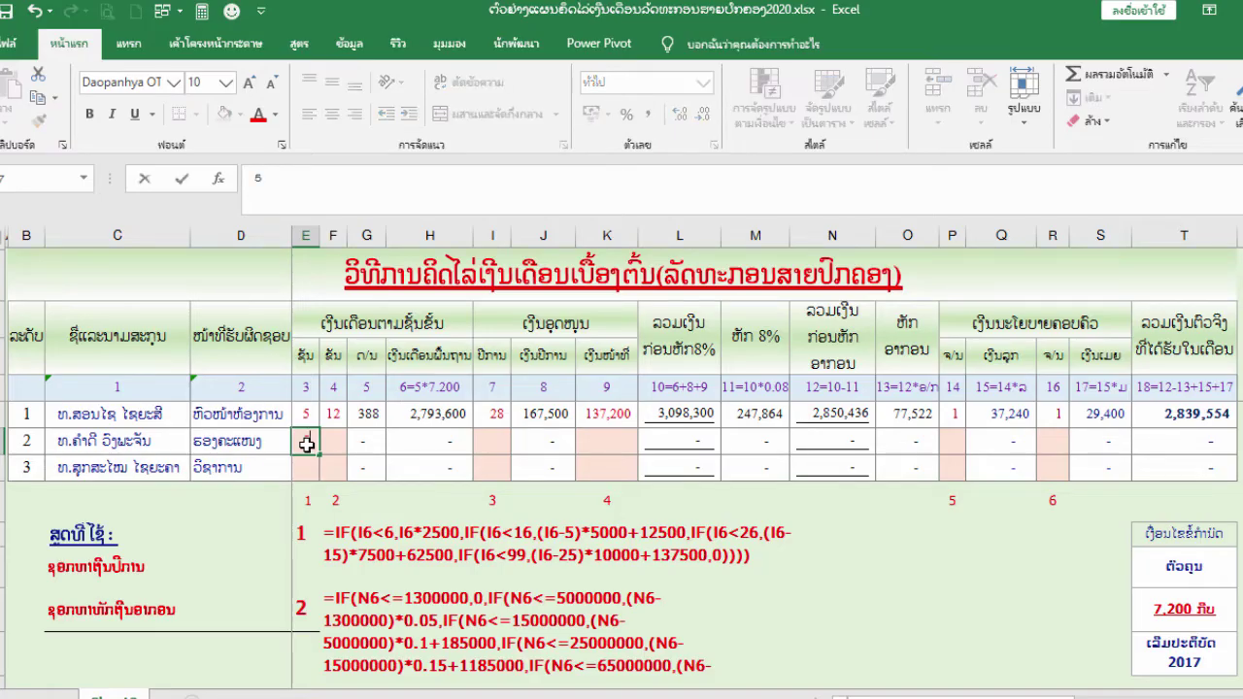
key(Tab)
text(1)
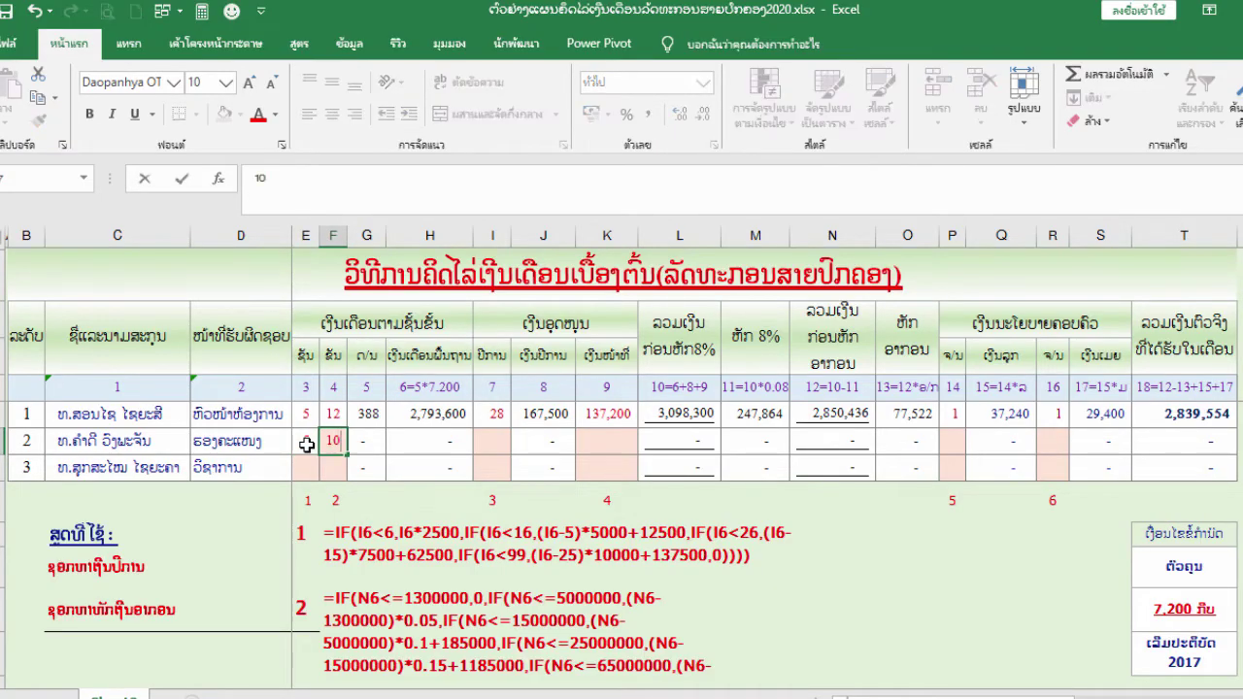
text(0)
key(Tab)
key(Tab)
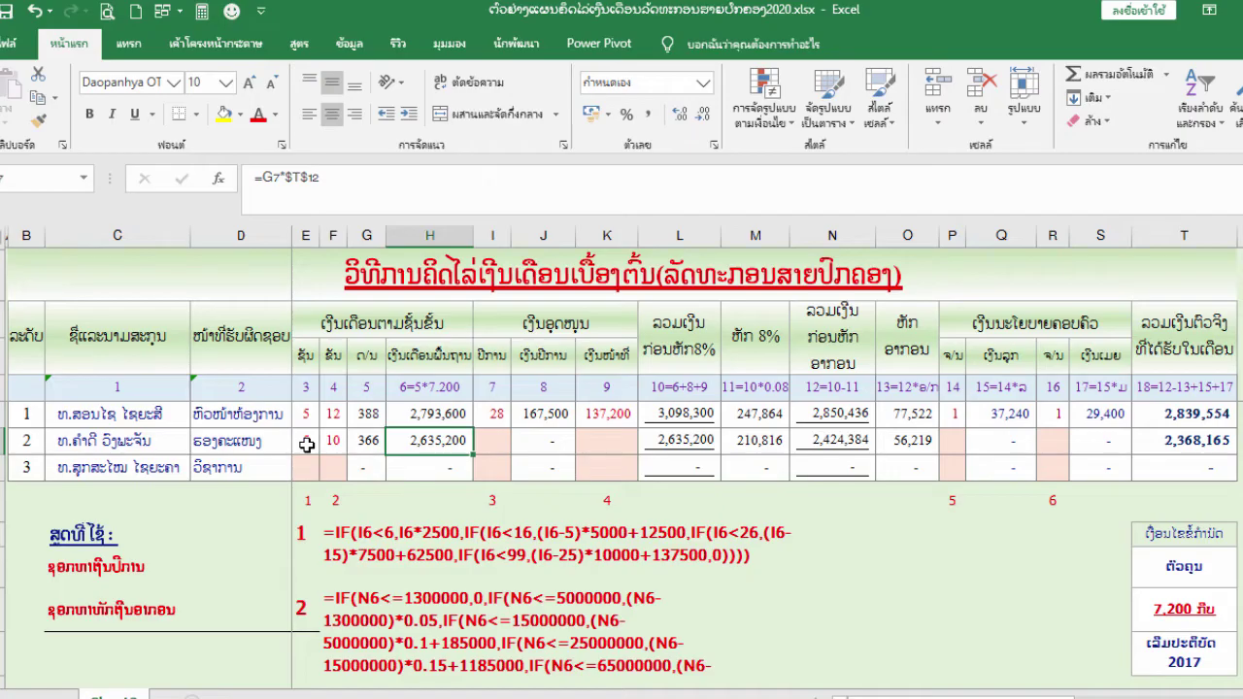
Enter 34 years of service in I7 for the second employee
key(Tab)
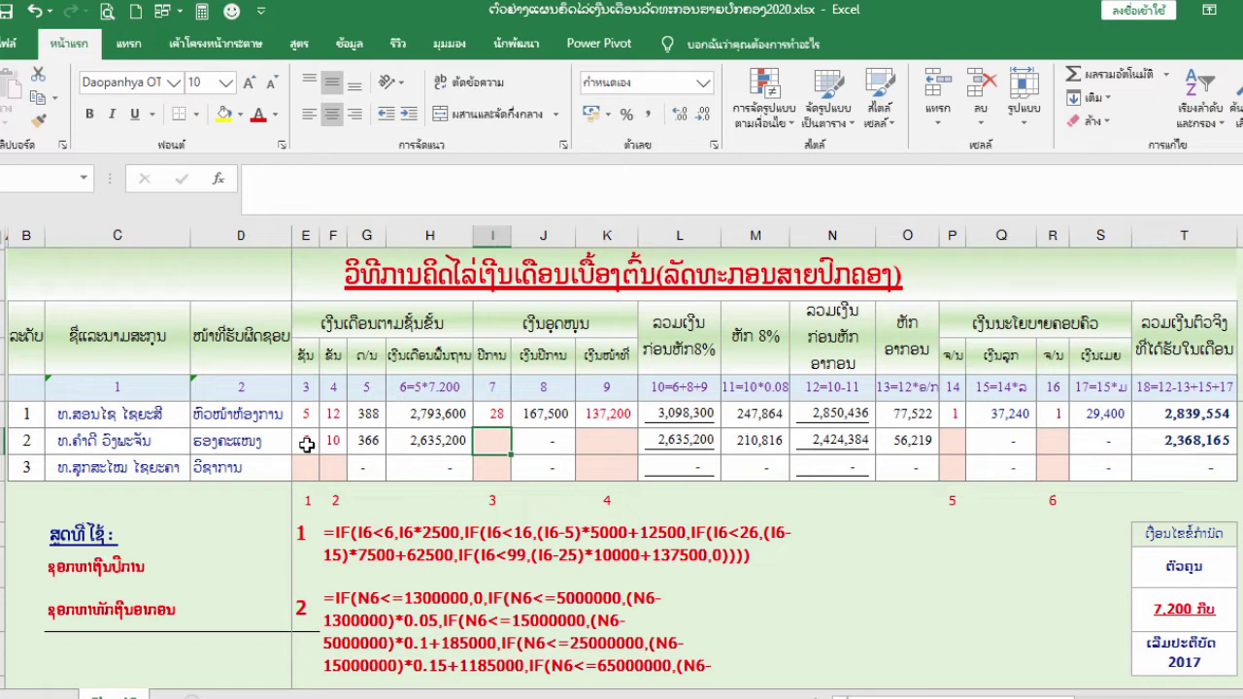
text(3)
key(Tab)
key(Tab)
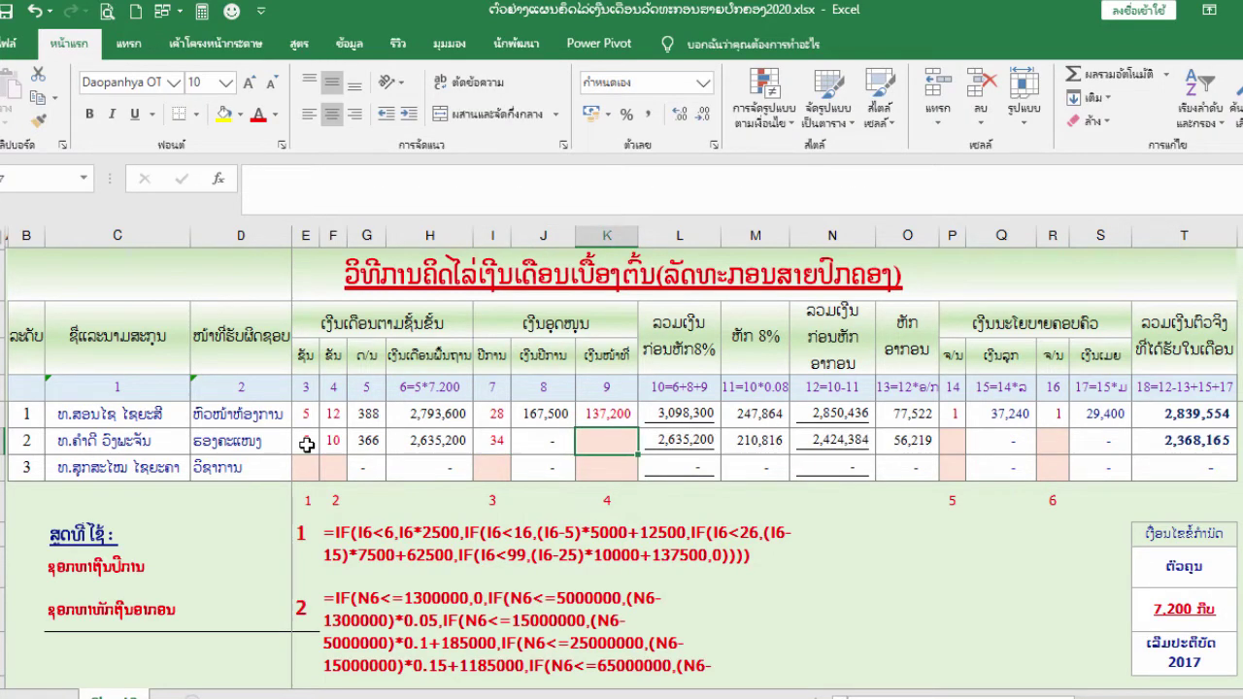
Check the second employee's service-year pay cell J7, and copy the nested IF formula from J6 down through J8
click(561, 415)
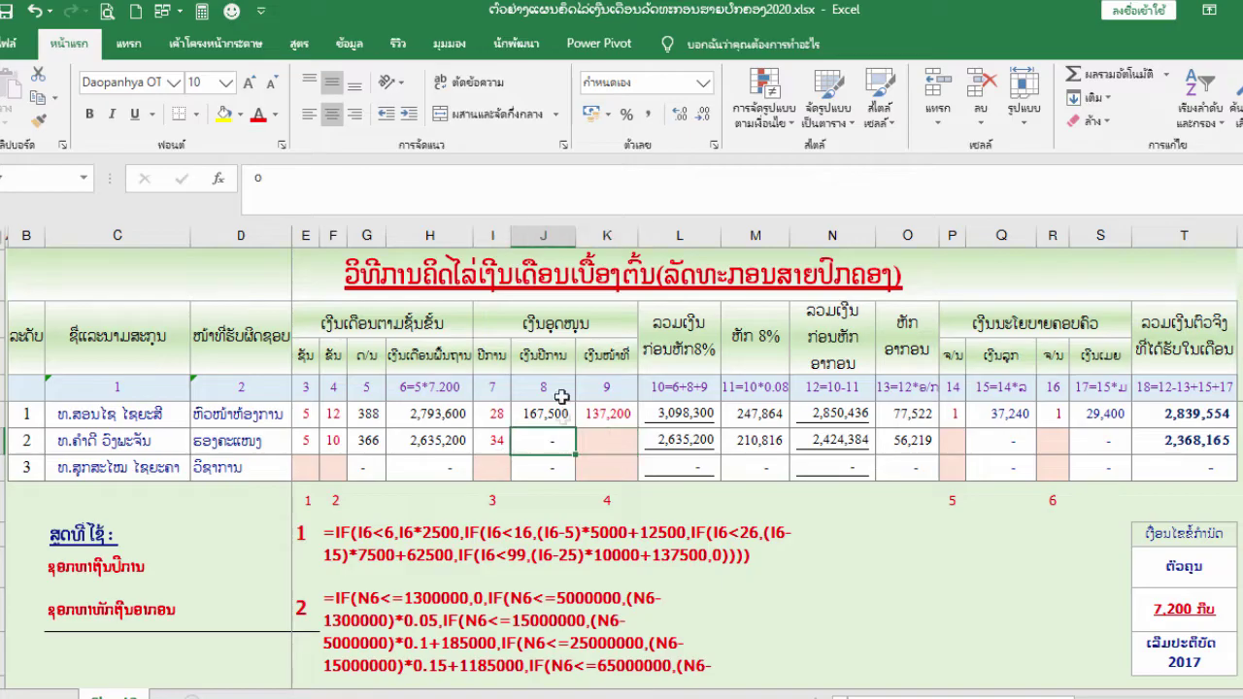
click(466, 441)
click(499, 439)
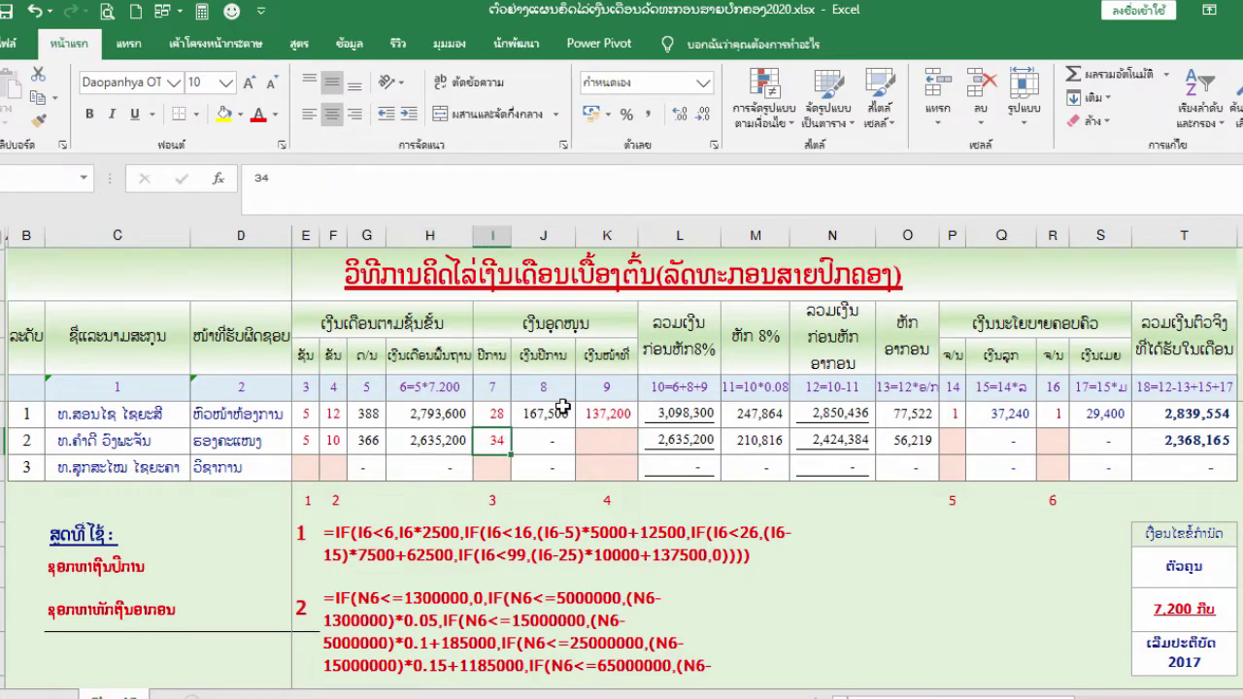
click(563, 407)
drag(578, 428, 575, 478)
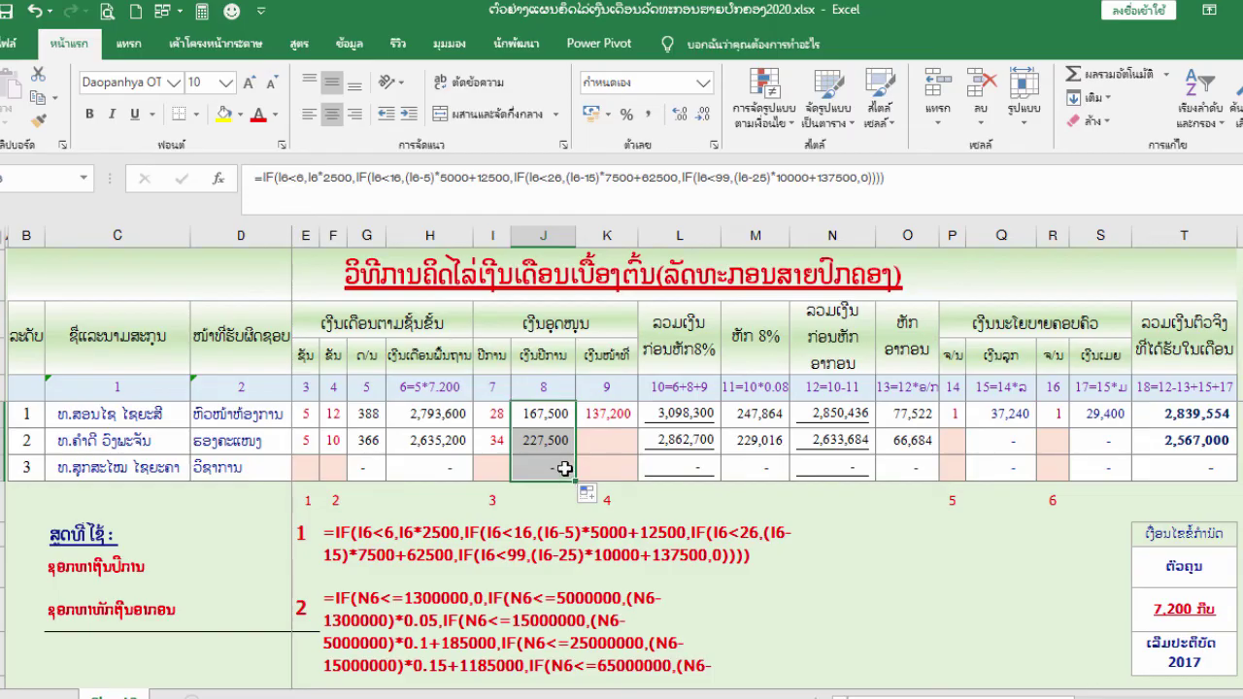
Enter 58,800 as the second employee's position allowance in K7
click(597, 420)
click(600, 441)
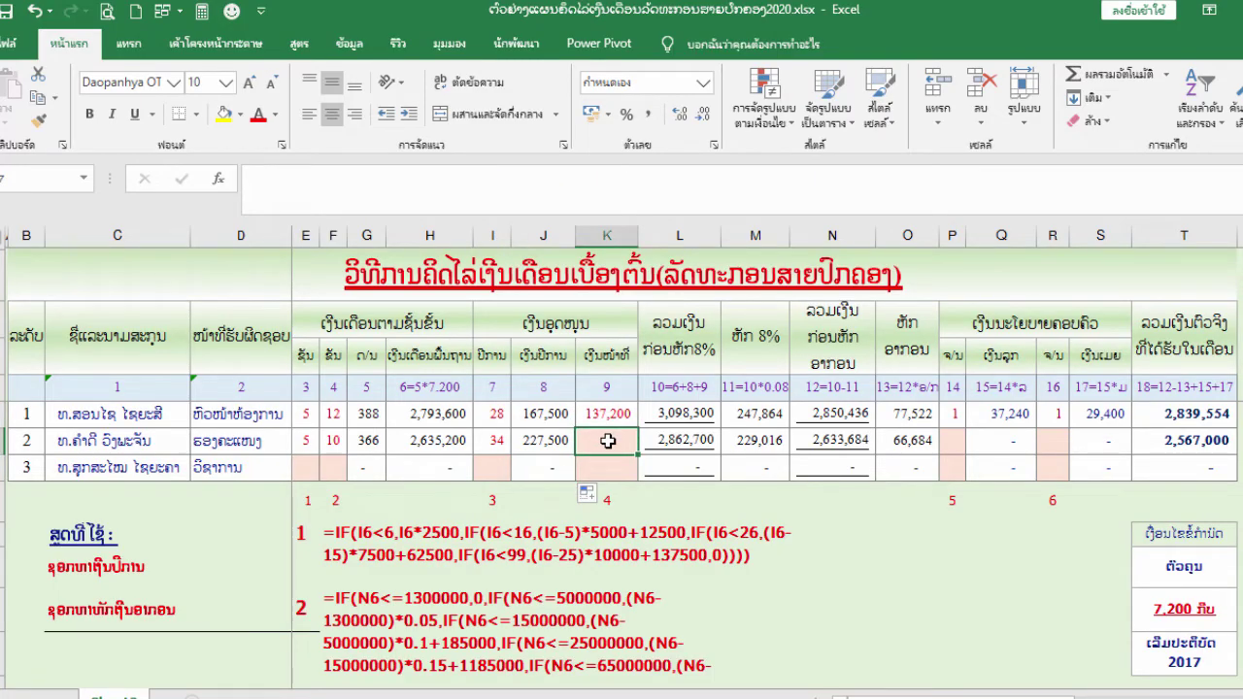
text(5)
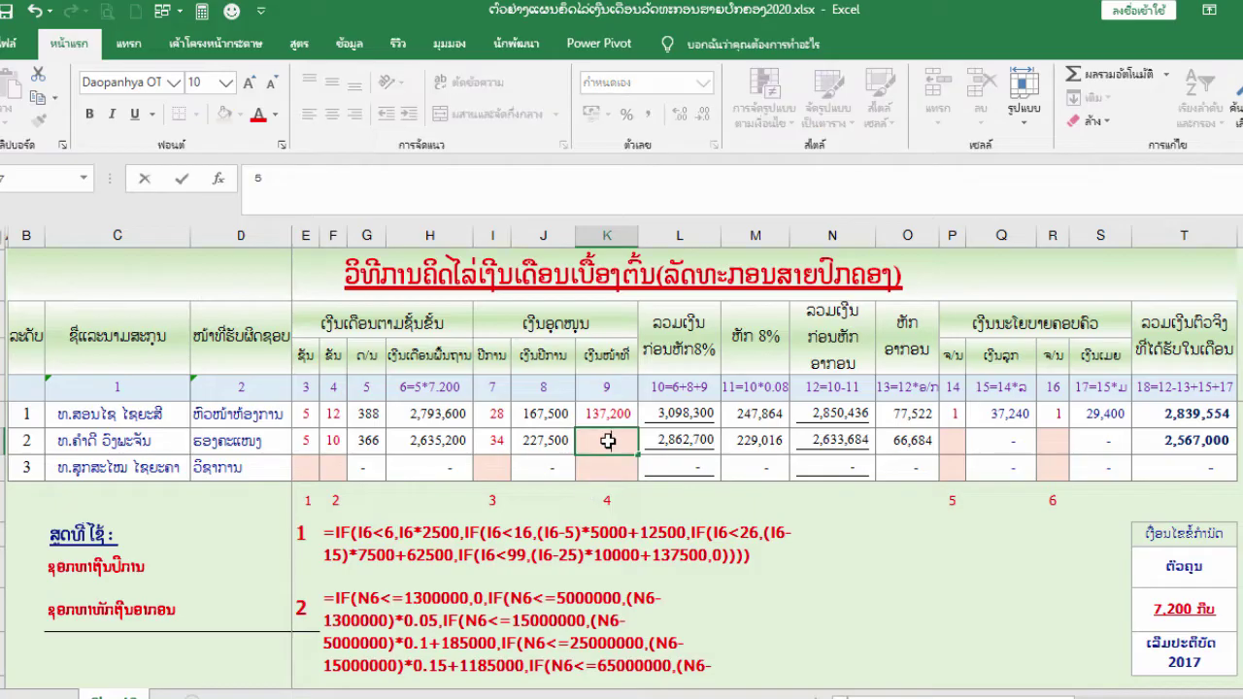
text(8,800)
key(Return)
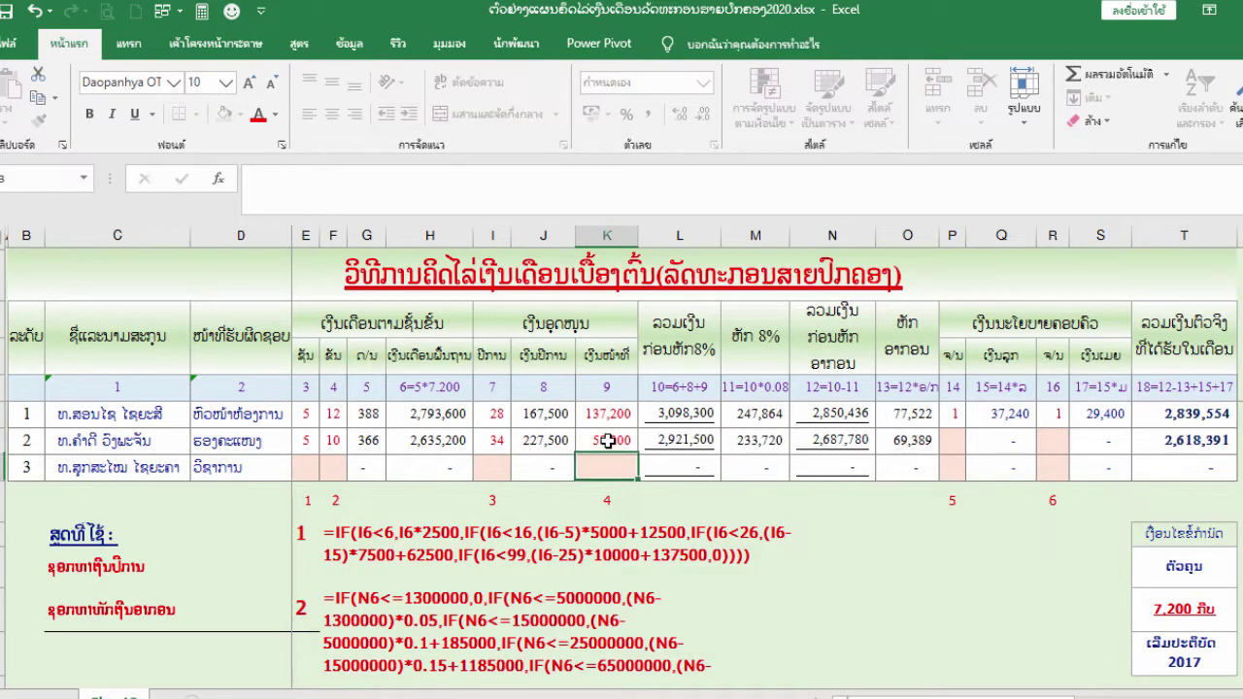
Under family policy pay, enter 1 child in P7 and 1 spouse in R7 for the second employee
click(962, 442)
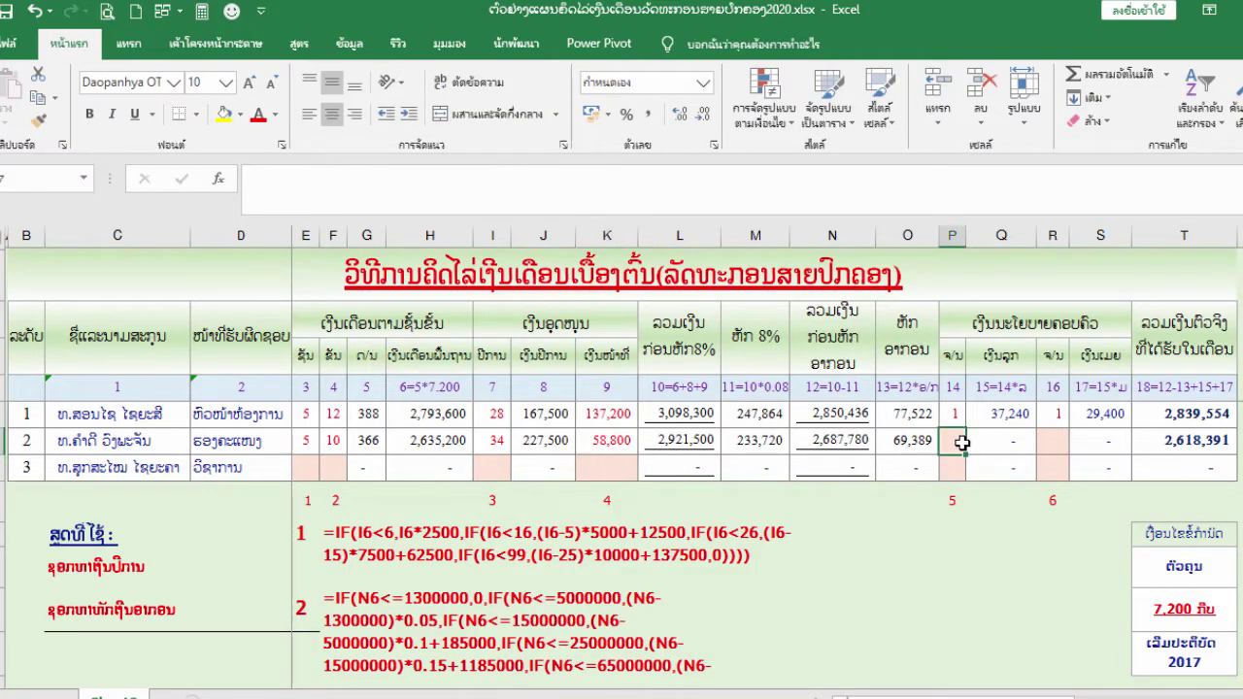
text(1)
key(Tab)
key(Tab)
text(1)
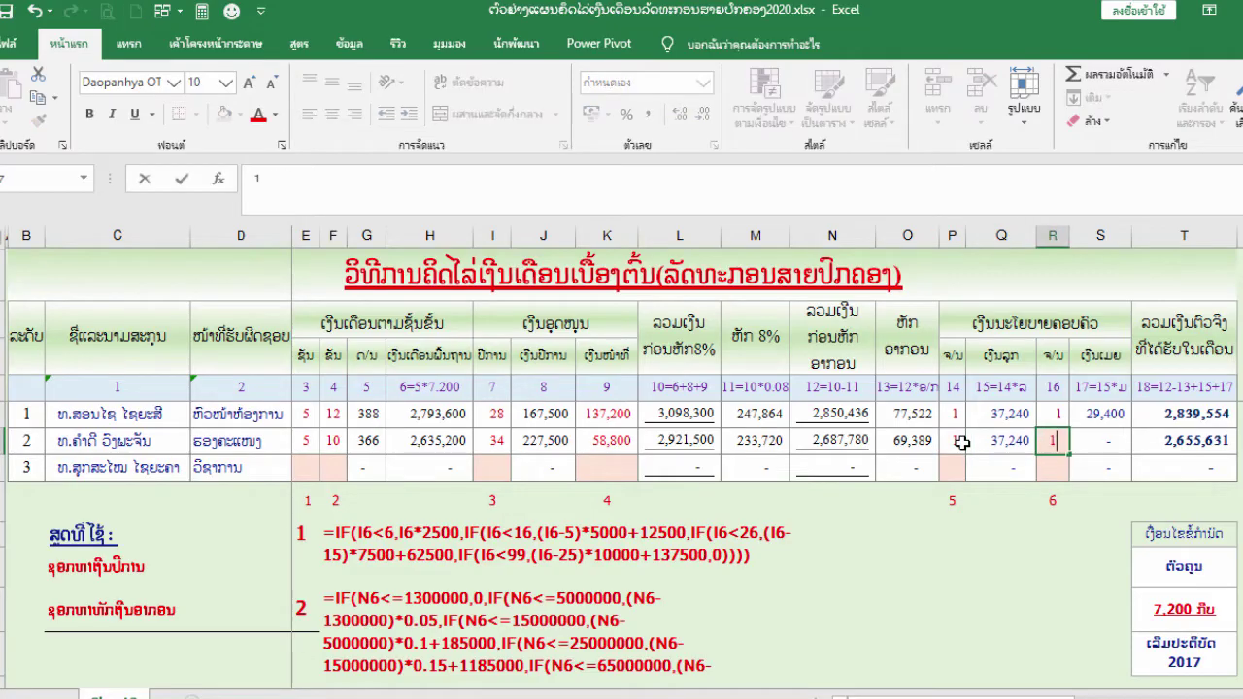
key(Tab)
Look over the completed second row and the FORMULATEXT cells below the table that show the J6 and O6 formulas
click(979, 561)
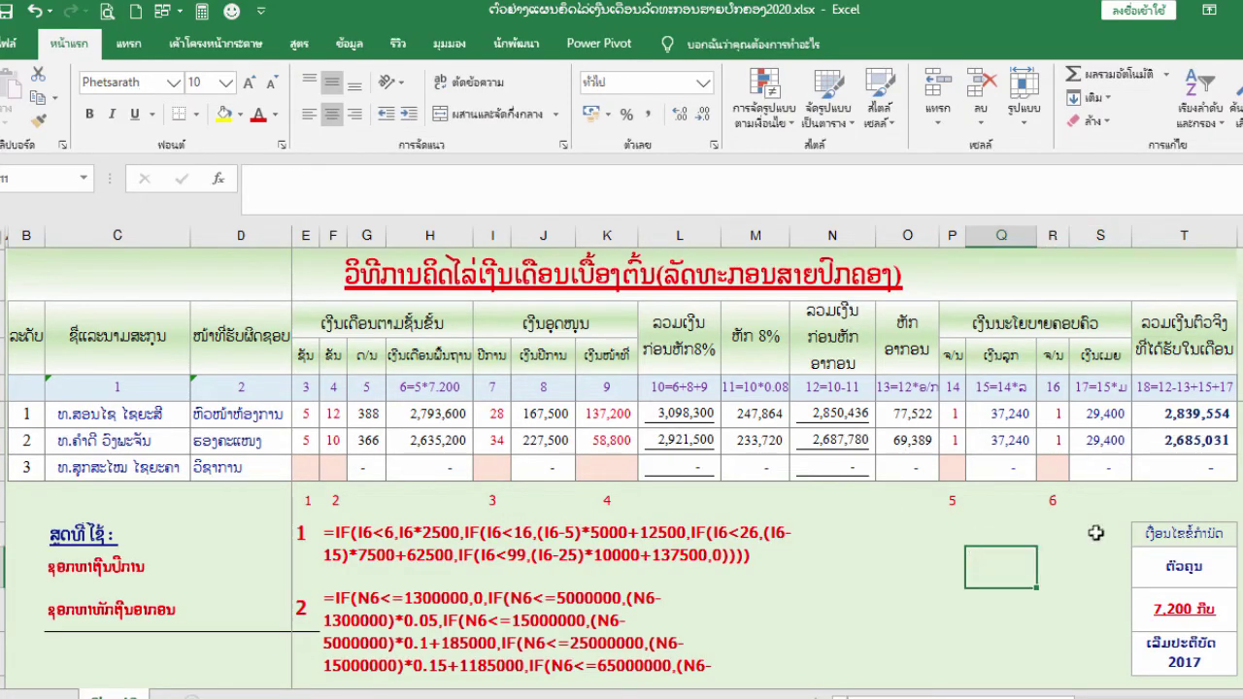
click(1171, 513)
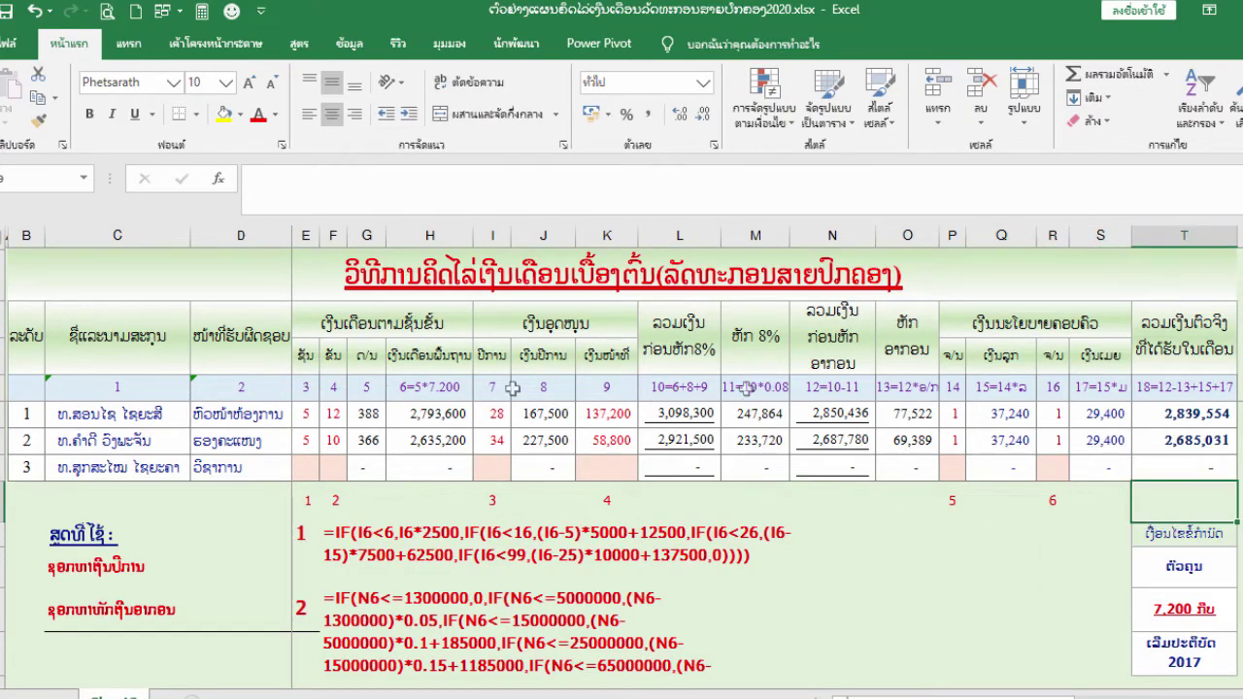
click(699, 533)
scroll(932, 540, down, 1)
click(854, 563)
scroll(851, 564, up, 1)
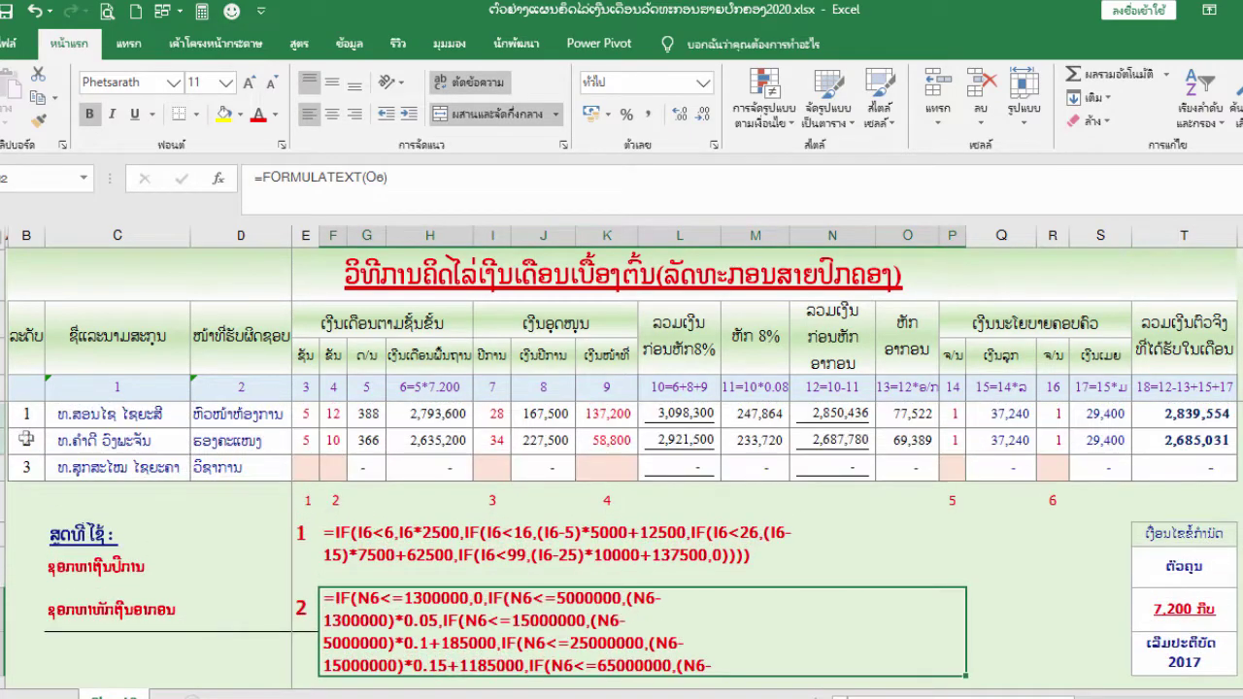
click(590, 539)
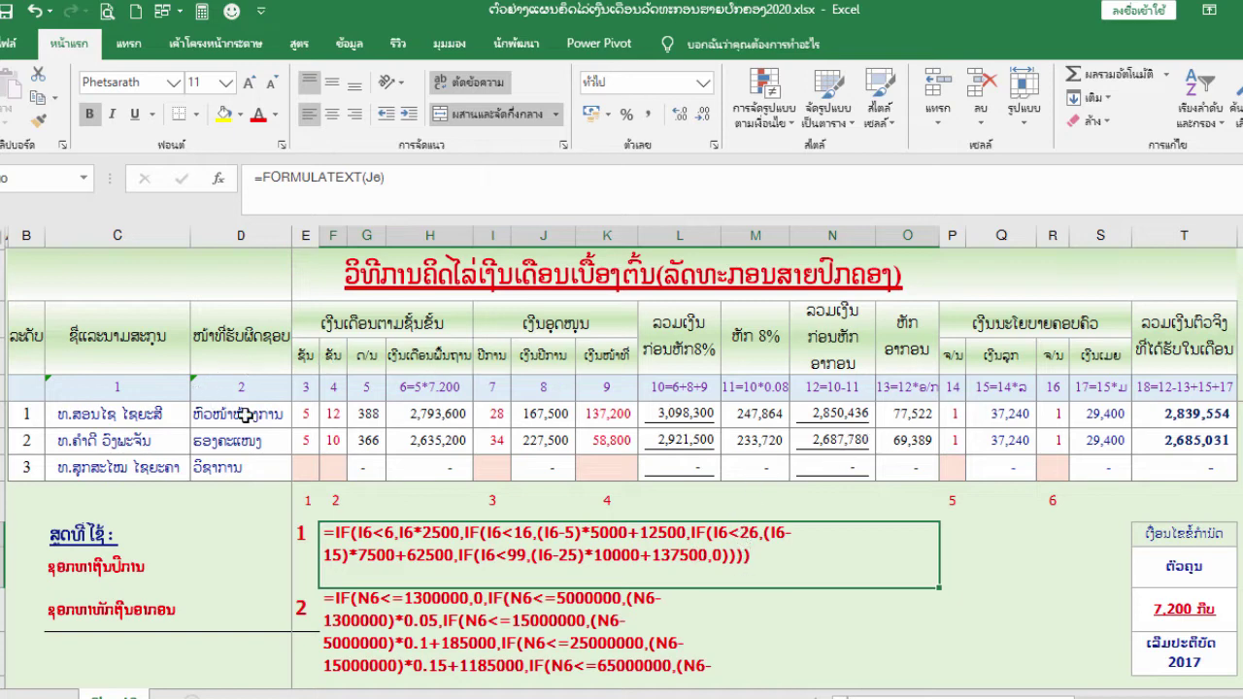
Examine the IFERROR, VLOOKUP and MATCH formula in G6 that looks up the salary index from grade and step
click(362, 417)
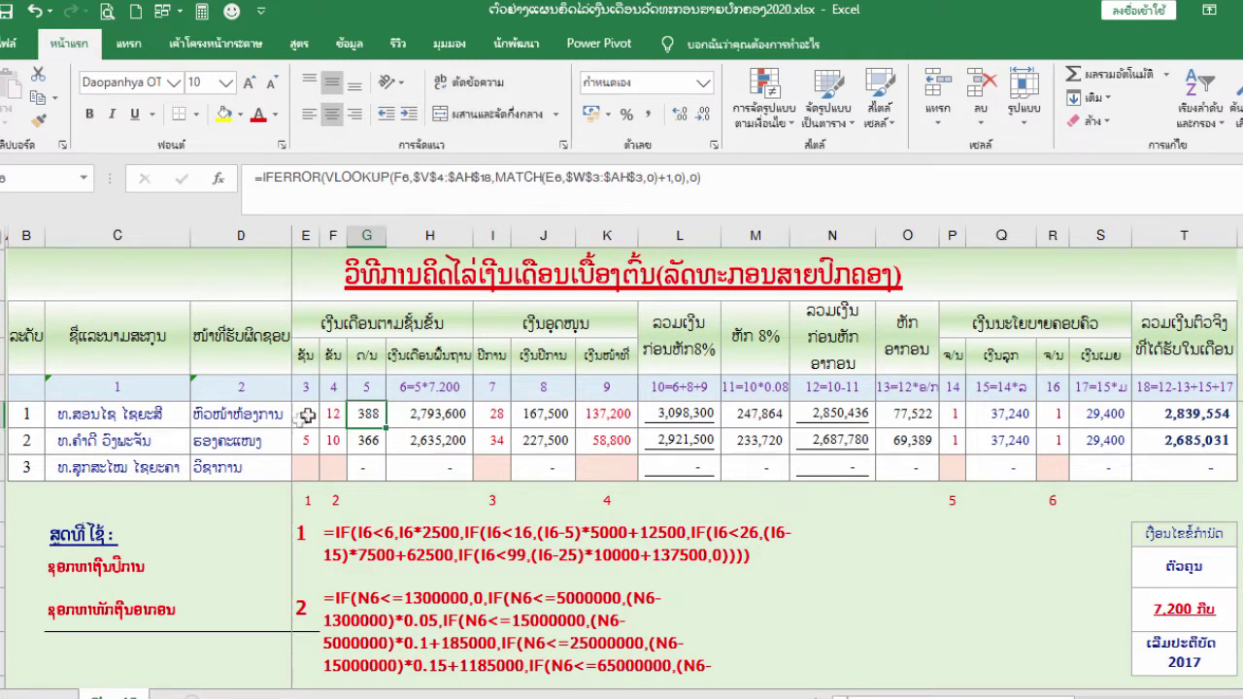
click(647, 175)
drag(699, 176, 260, 200)
key(Escape)
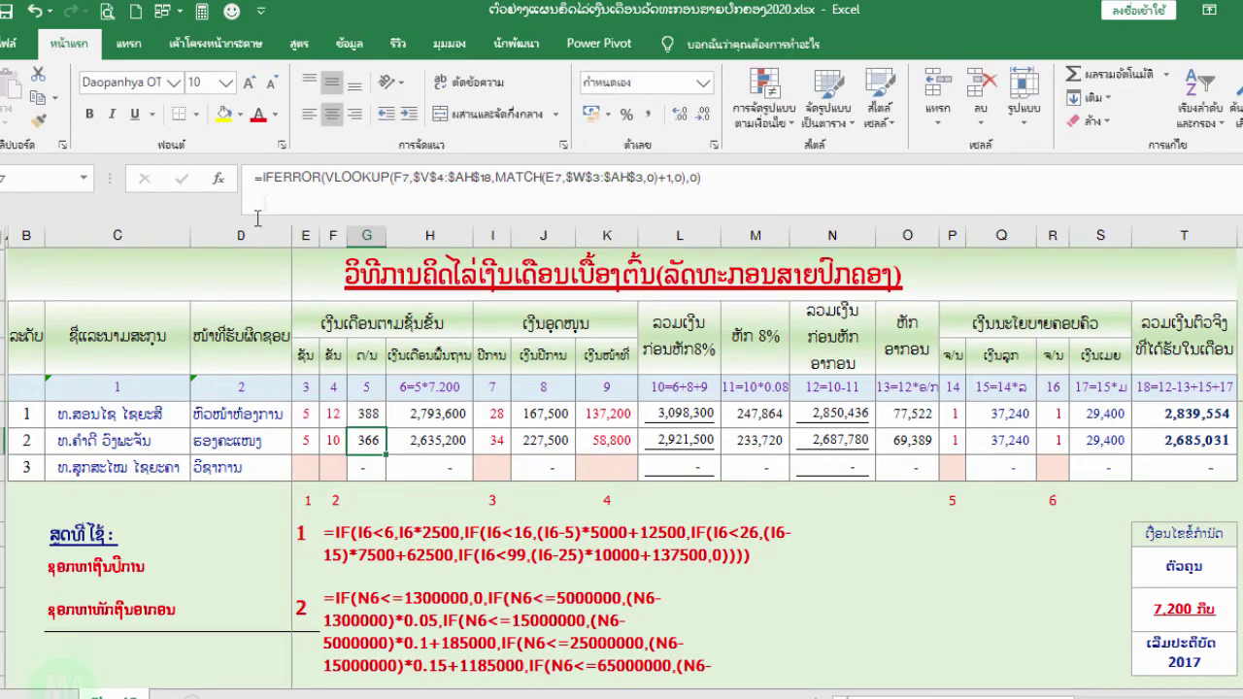
click(357, 312)
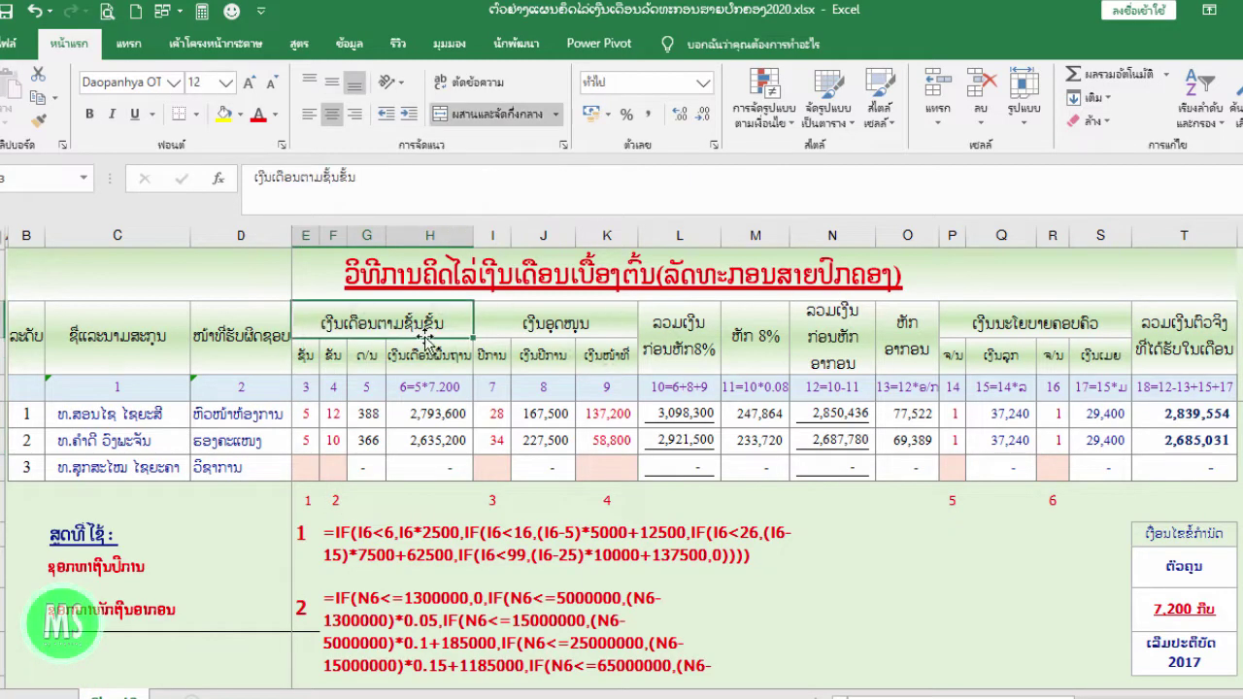
Check the nested IF formulas for service-year pay in J6 and income tax in O6, leaving both unchanged
click(499, 411)
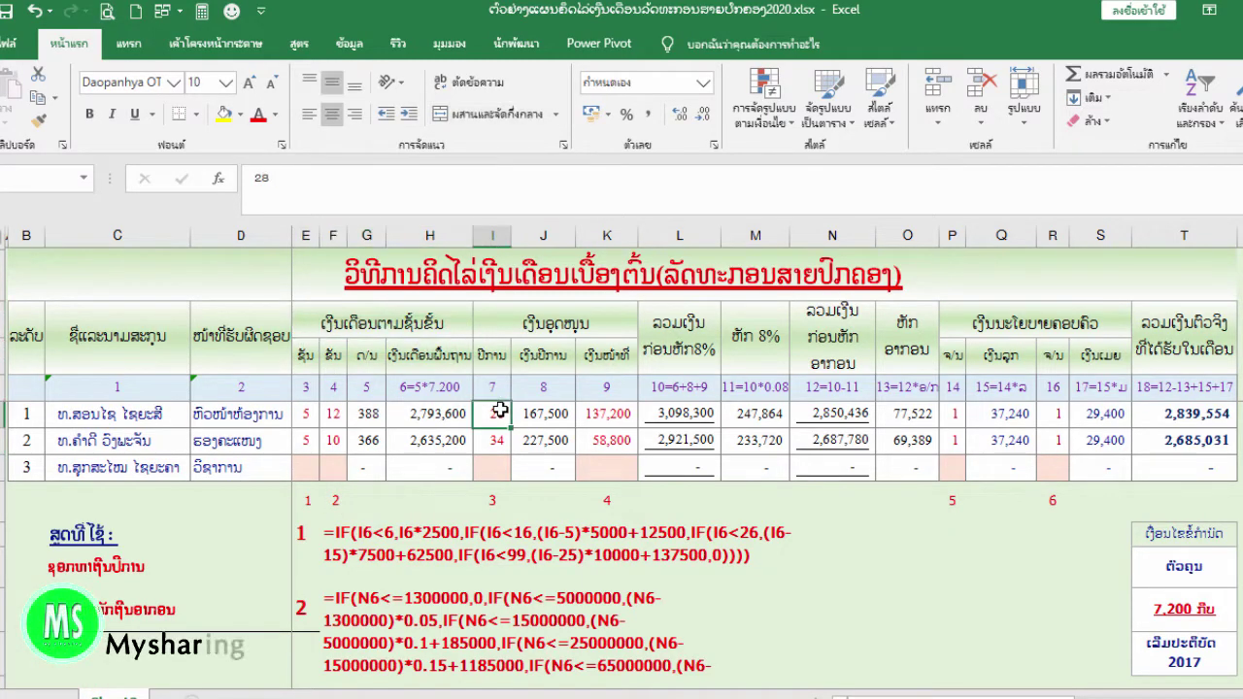
double_click(569, 413)
key(Escape)
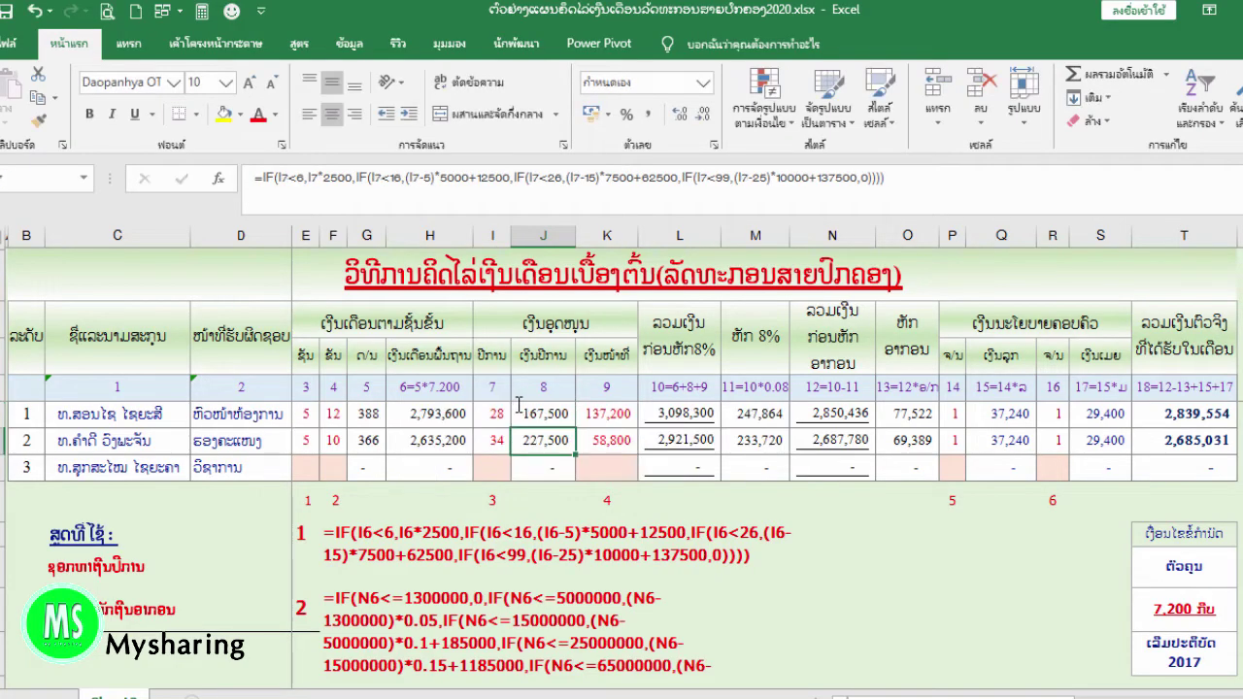
double_click(910, 415)
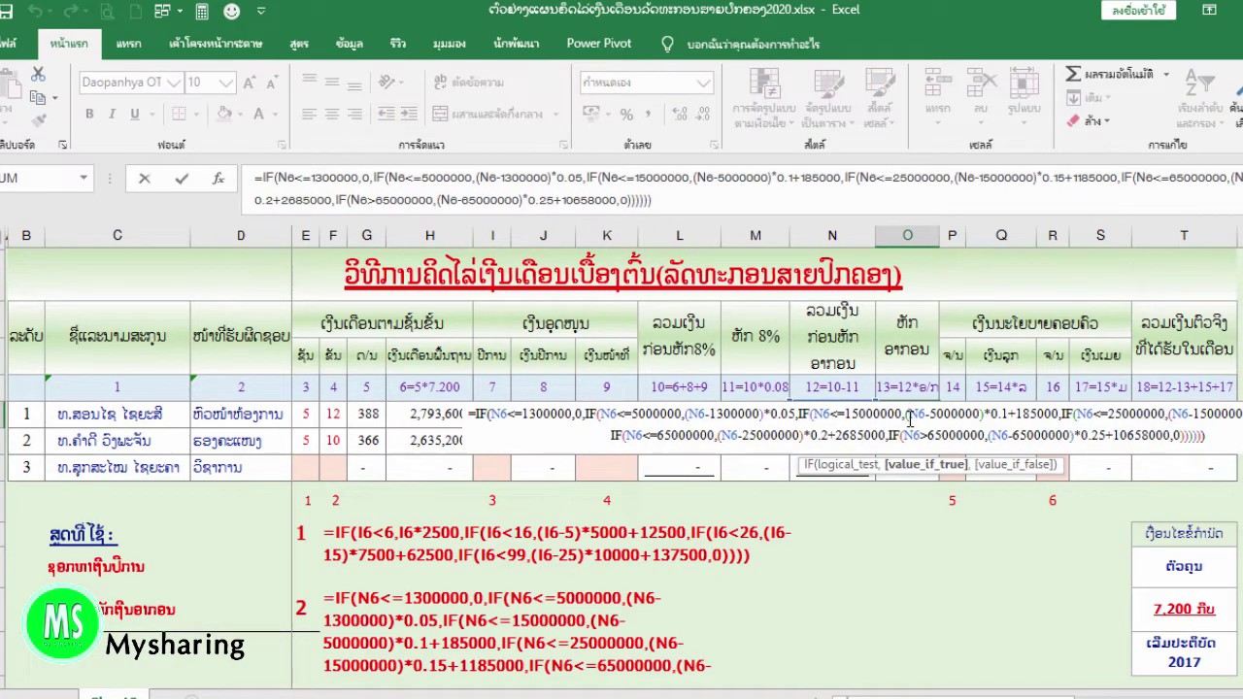
key(Escape)
Check the net monthly pay formulas in T6 and T8 and the cells they reference
click(1177, 413)
double_click(1177, 413)
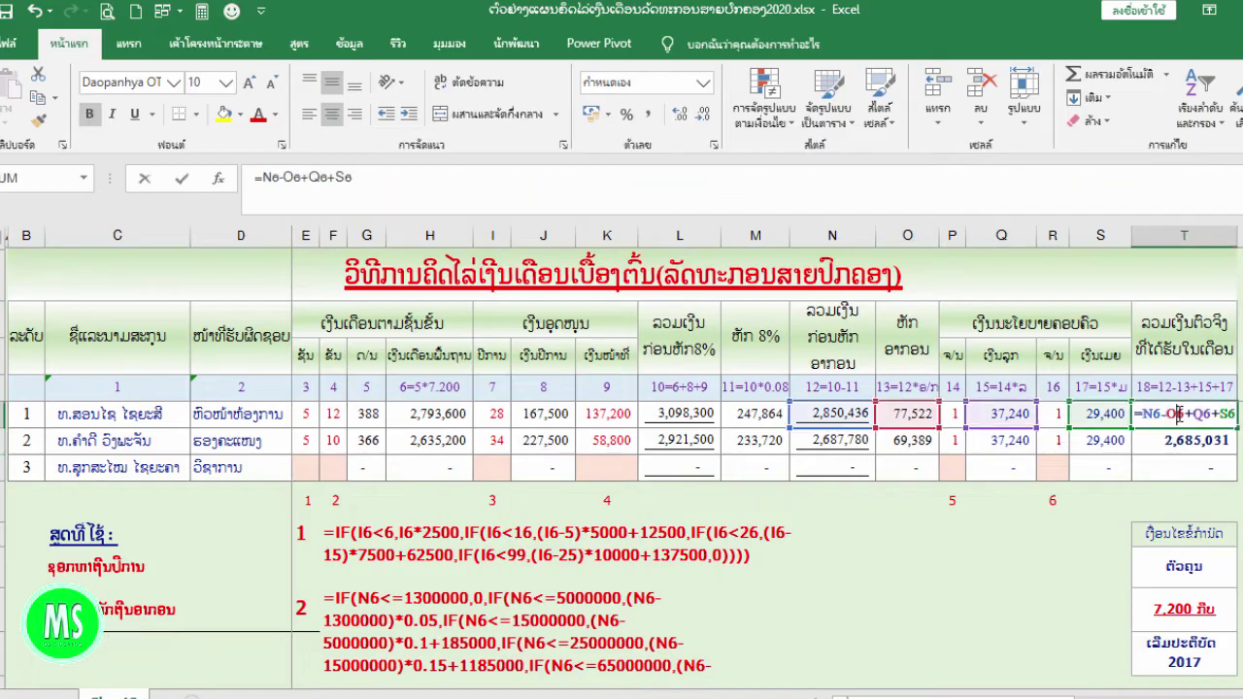
key(Return)
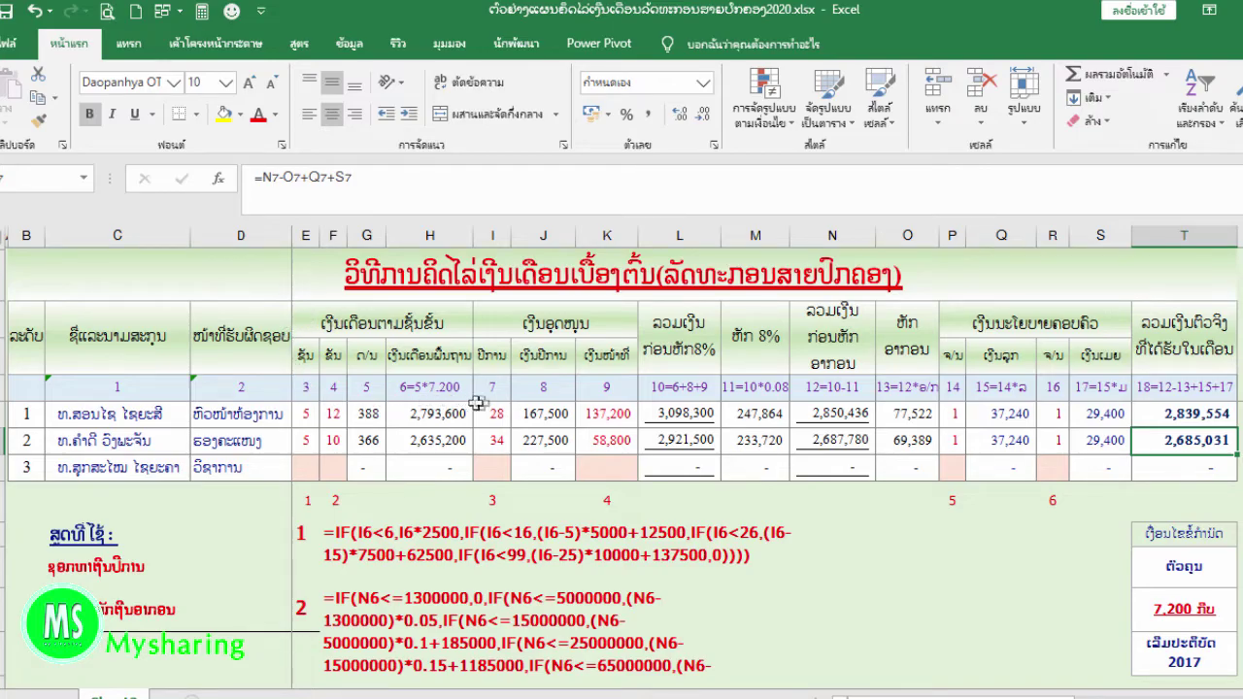
scroll(900, 543, down, 1)
scroll(899, 544, up, 1)
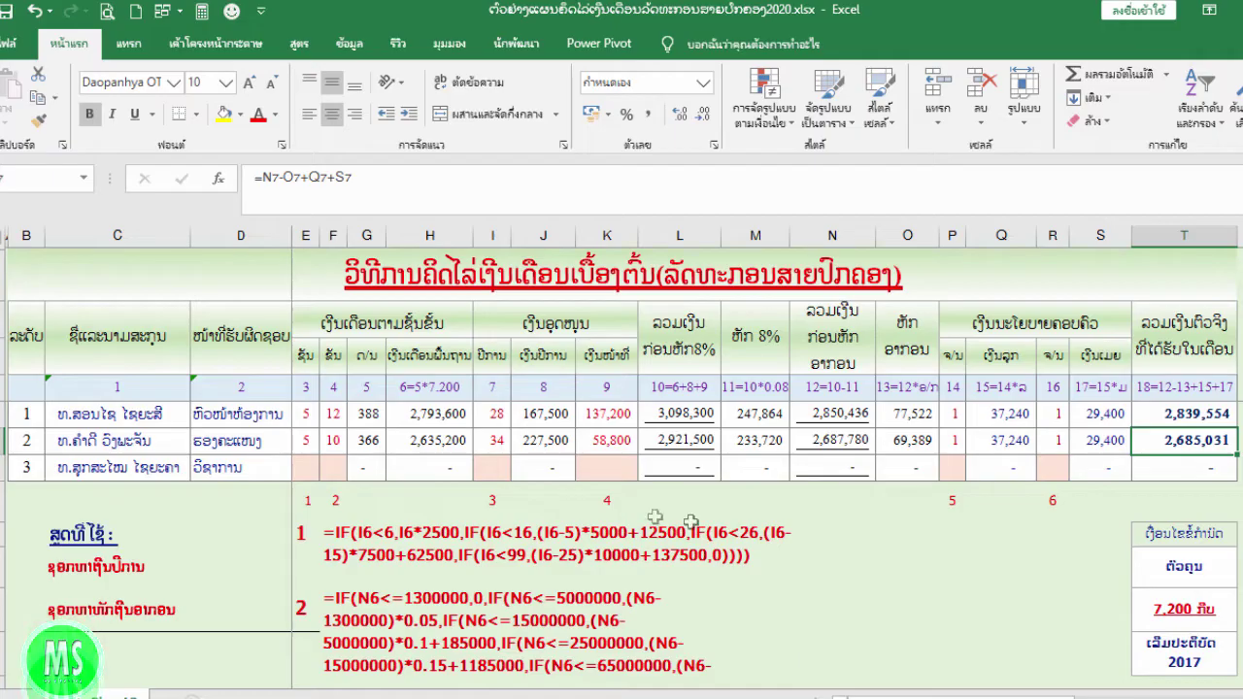
scroll(845, 505, down, 1)
scroll(845, 506, up, 1)
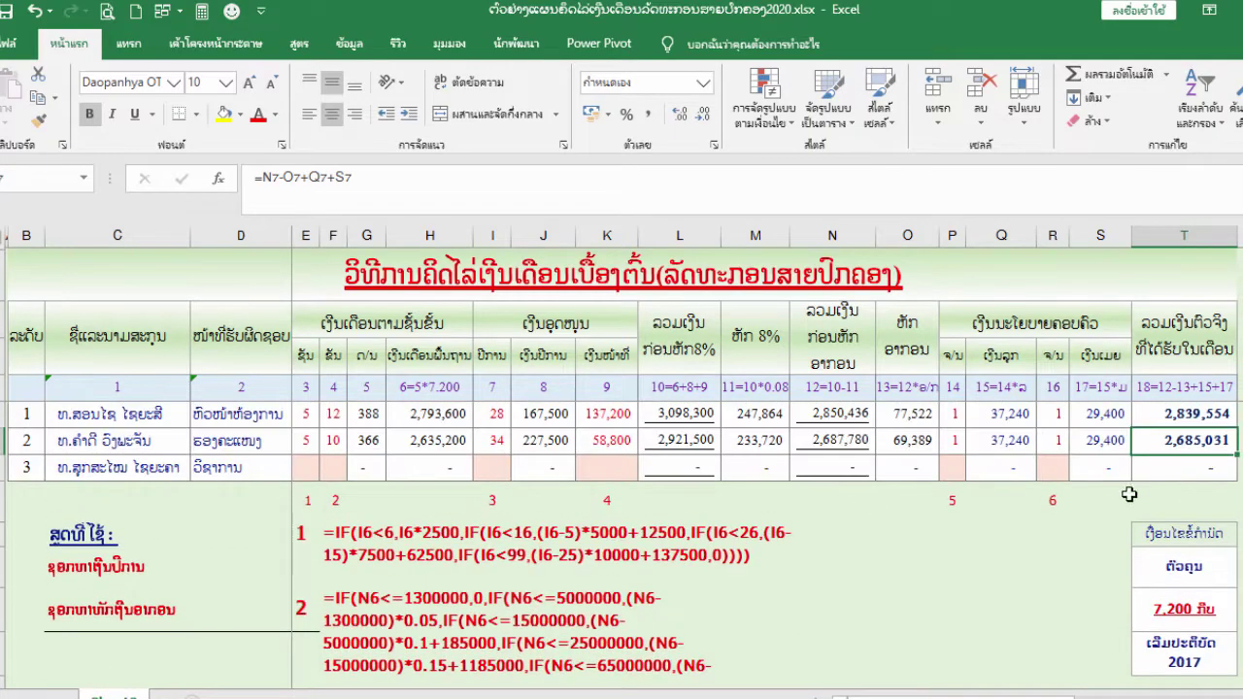
click(1180, 467)
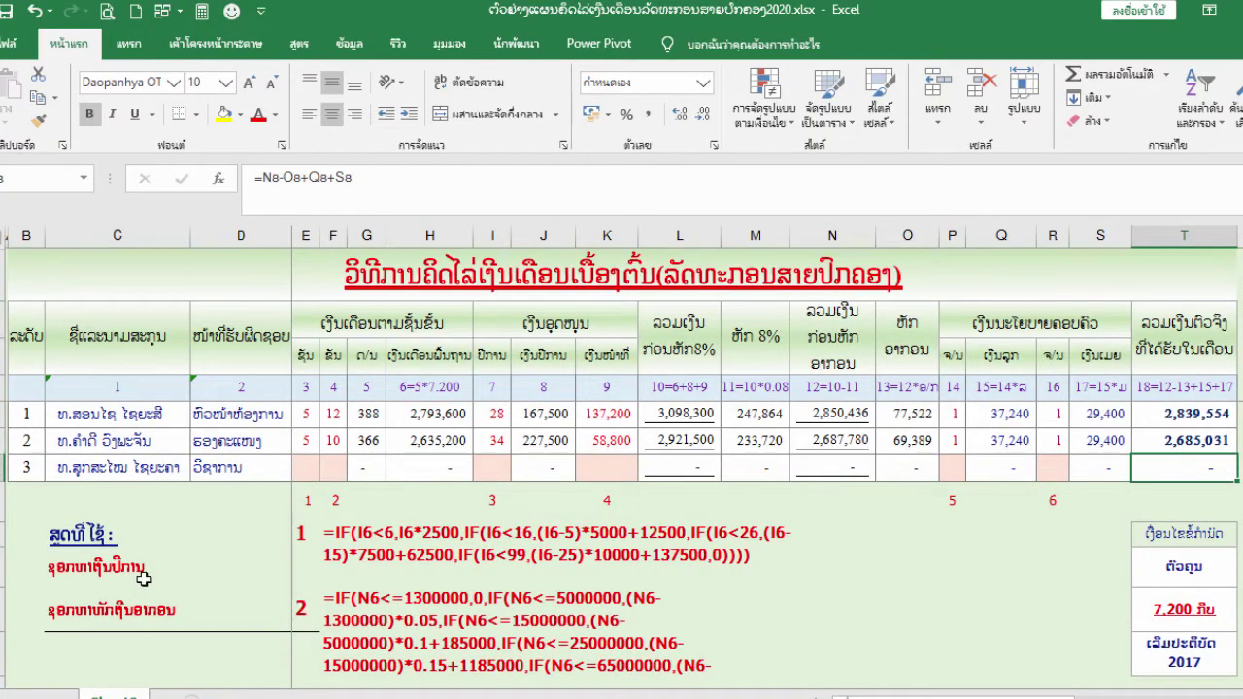
Compare formula 1 for service-year pay with formula 2 for income tax in the formula notes under the table
click(493, 641)
click(460, 531)
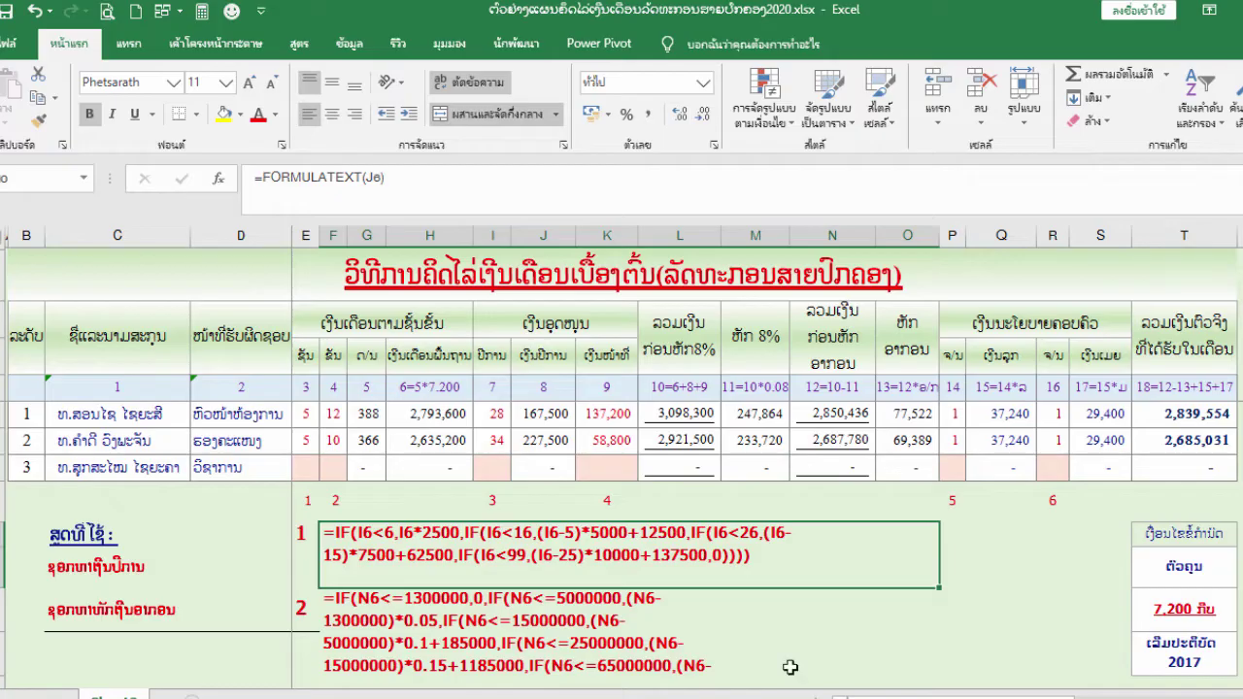
click(140, 271)
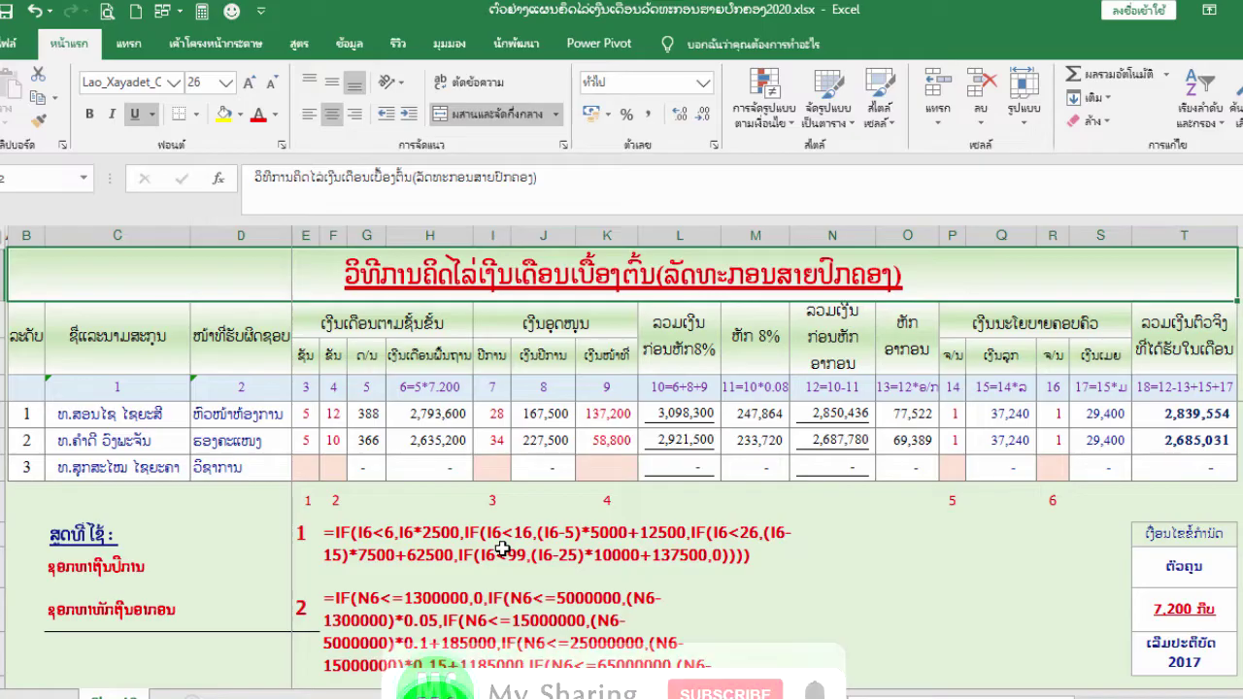
click(501, 548)
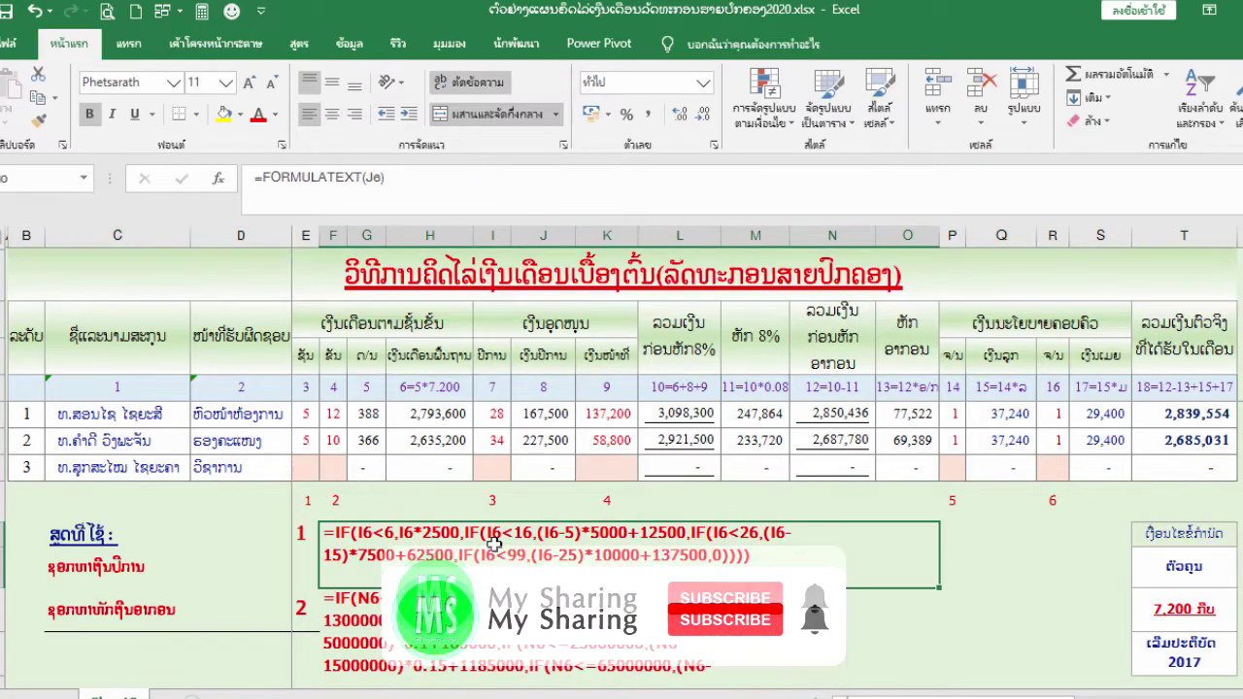
click(499, 617)
click(474, 526)
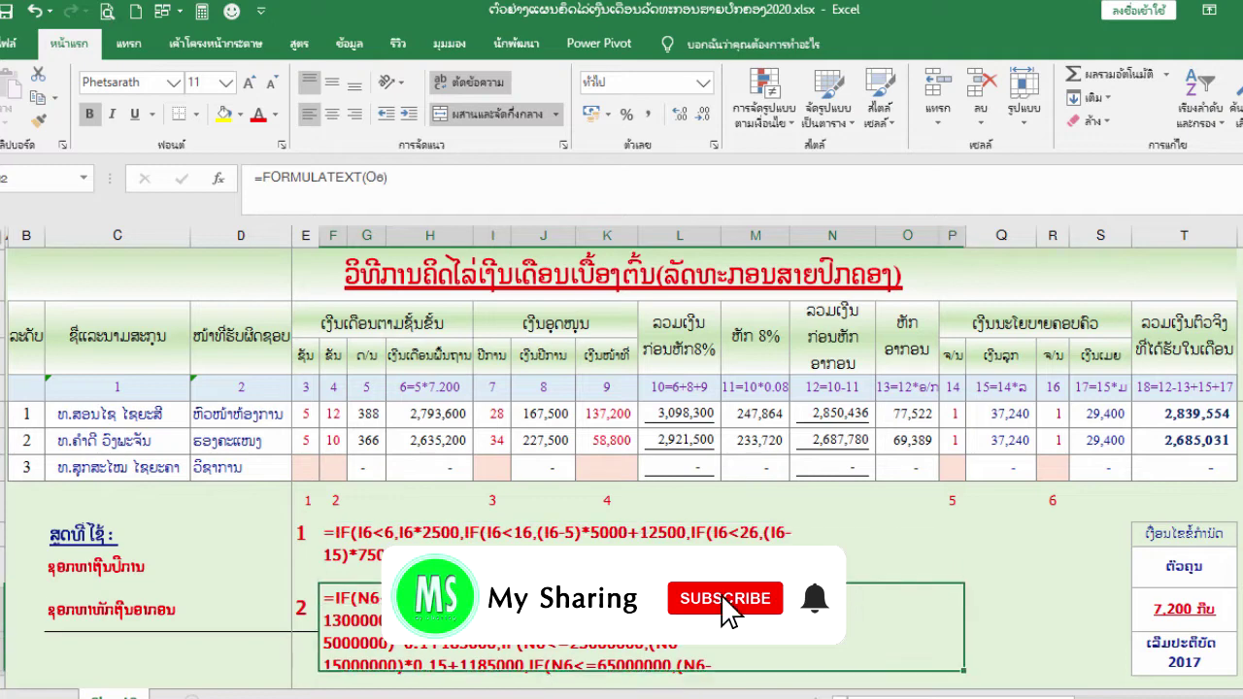
click(491, 624)
click(490, 566)
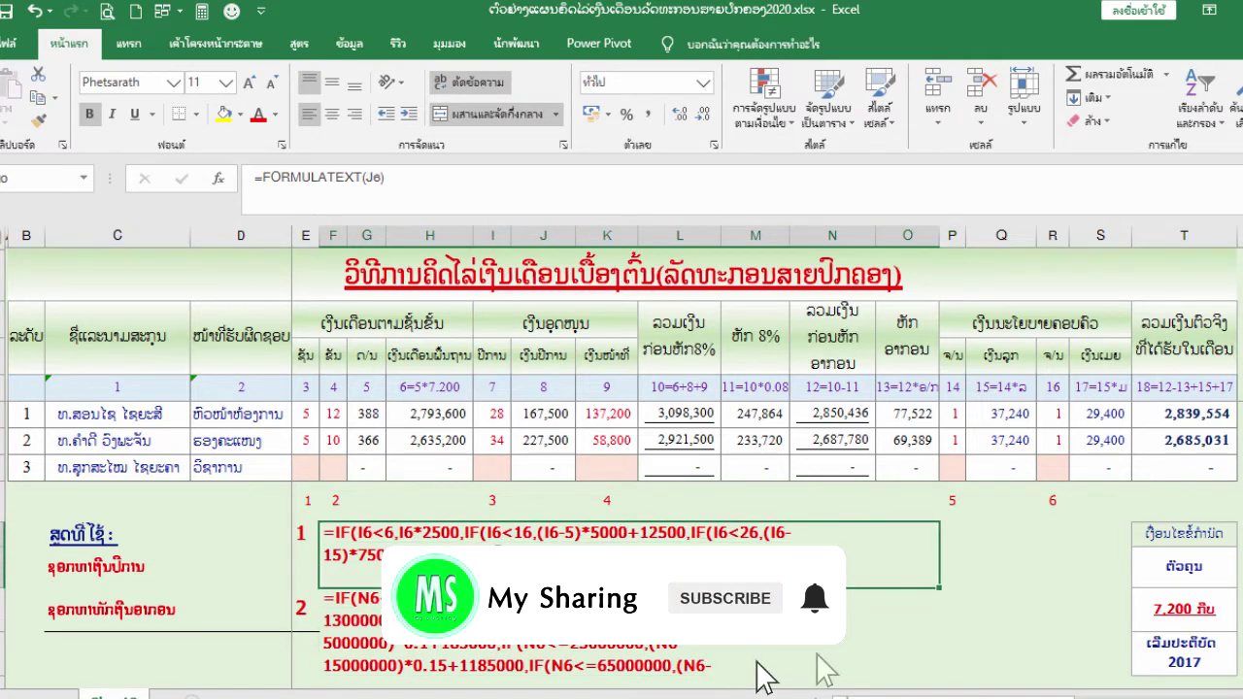
click(490, 617)
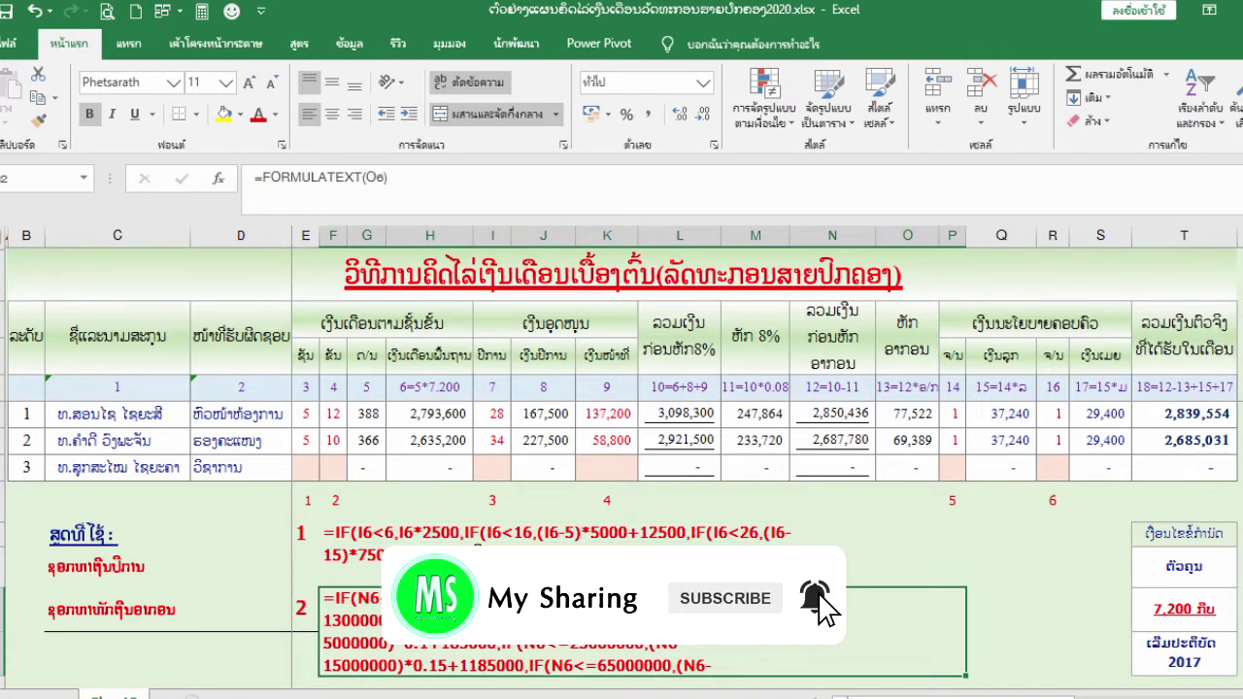